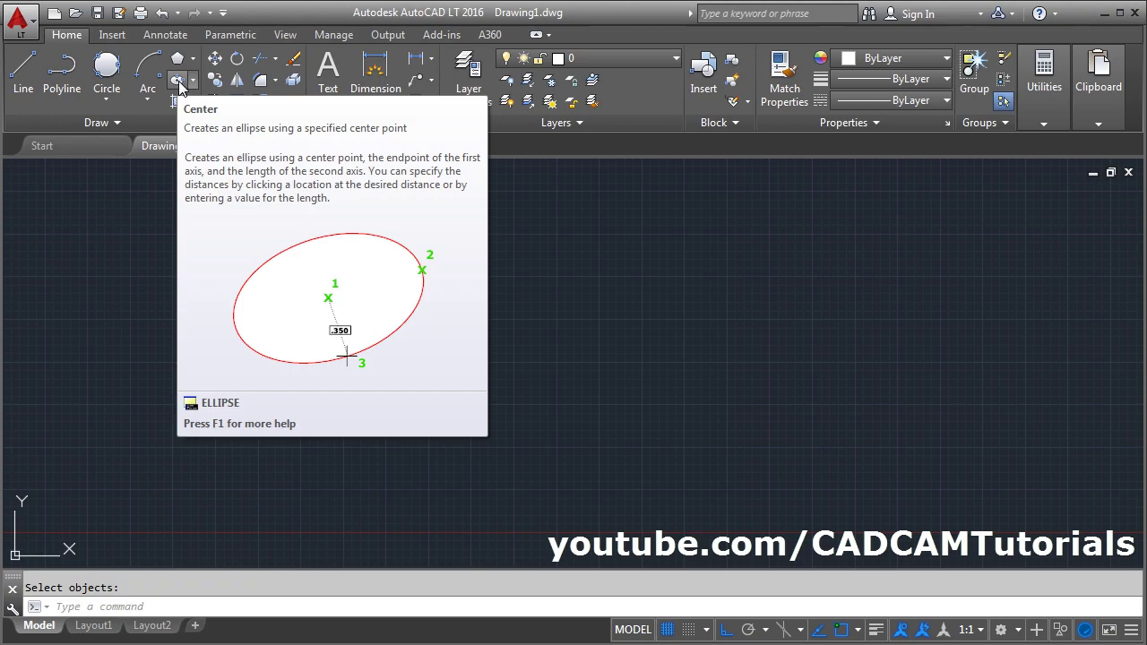
Draw a wide centre-based ellipse with a 10-unit axis and a 5-unit other axis.
left_click(178, 81)
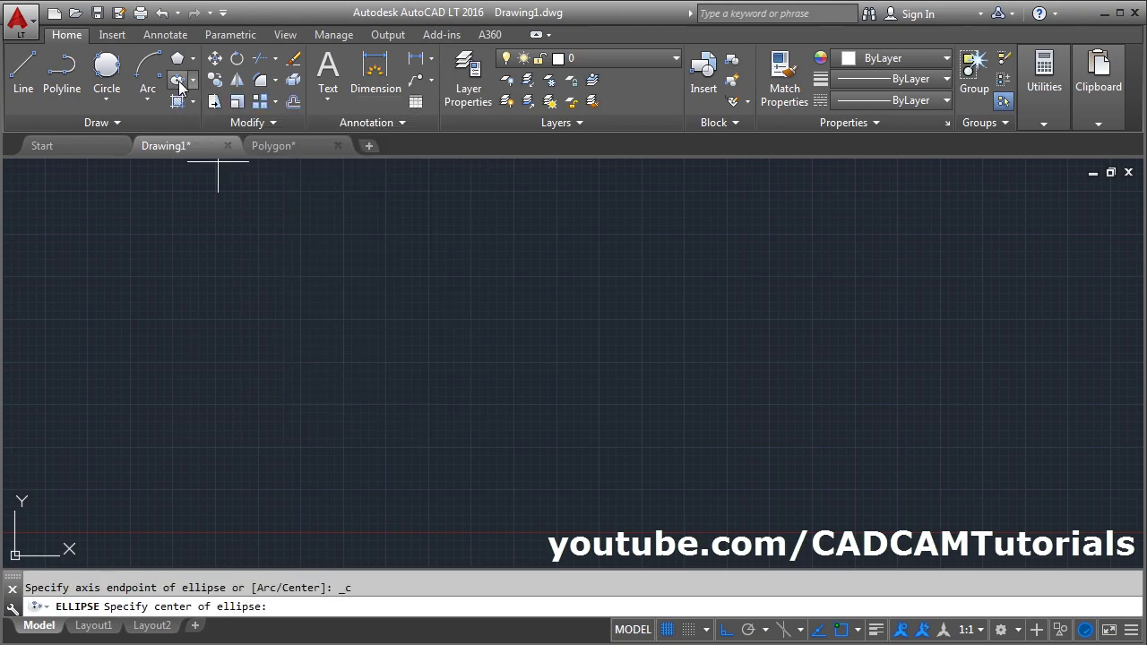
left_click(350, 364)
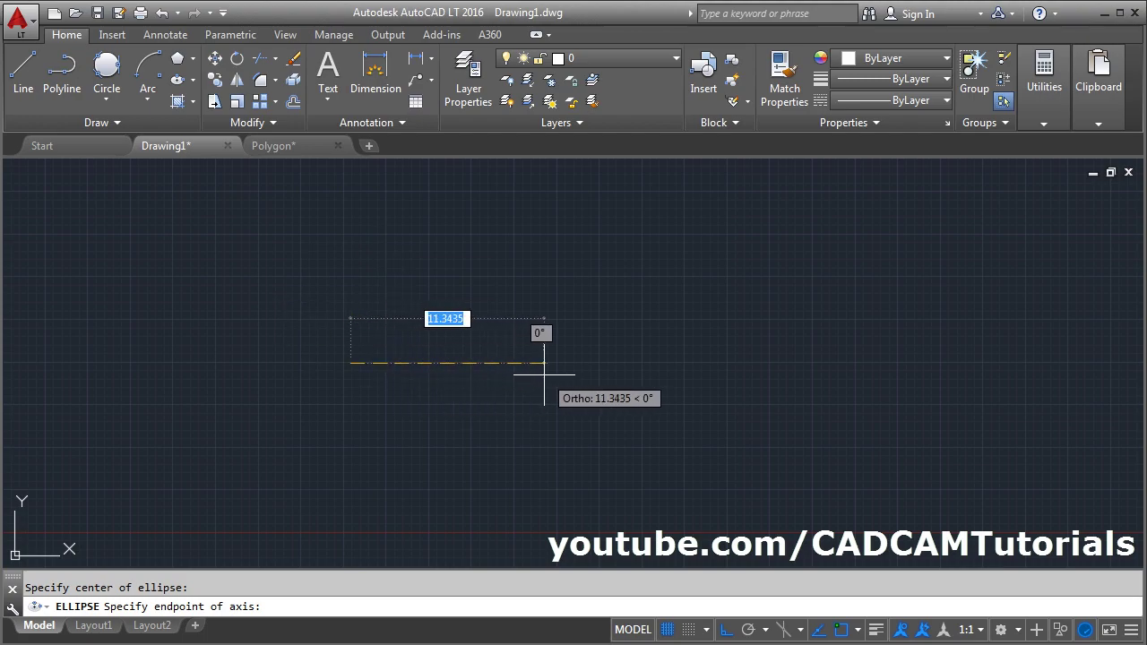
type("10")
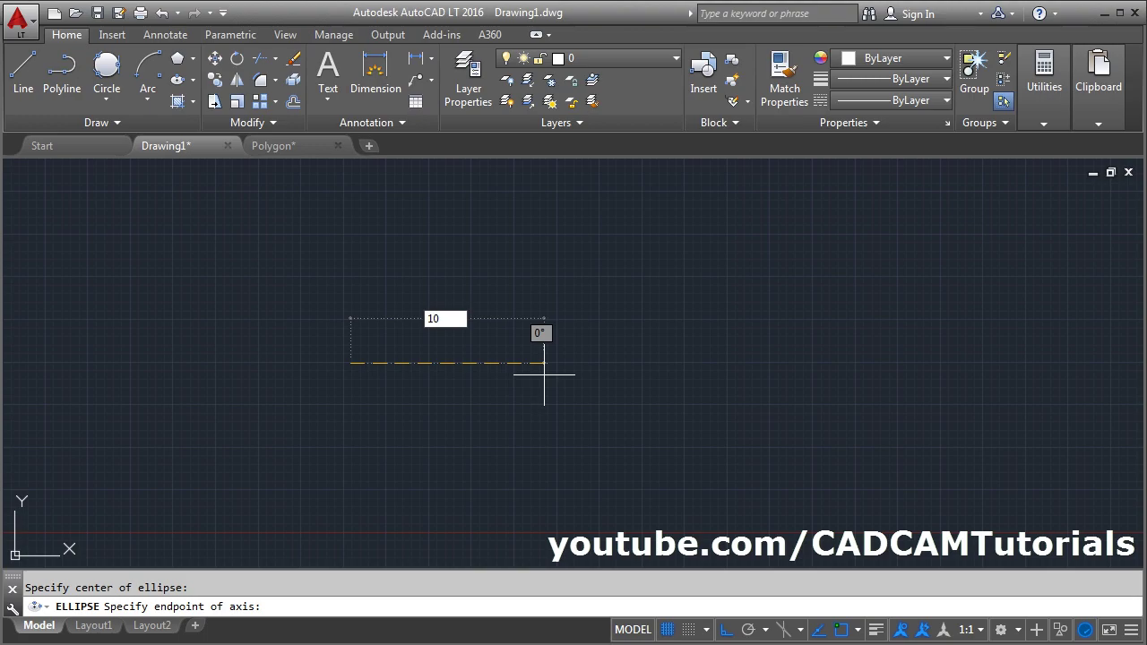
key("Return")
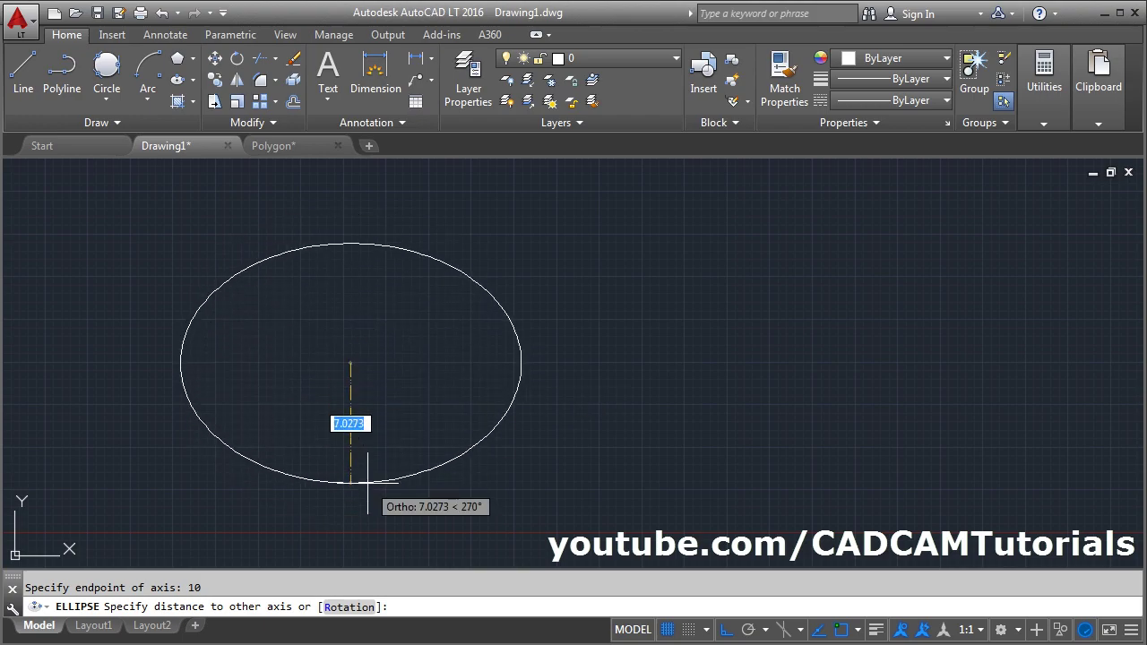
type("5")
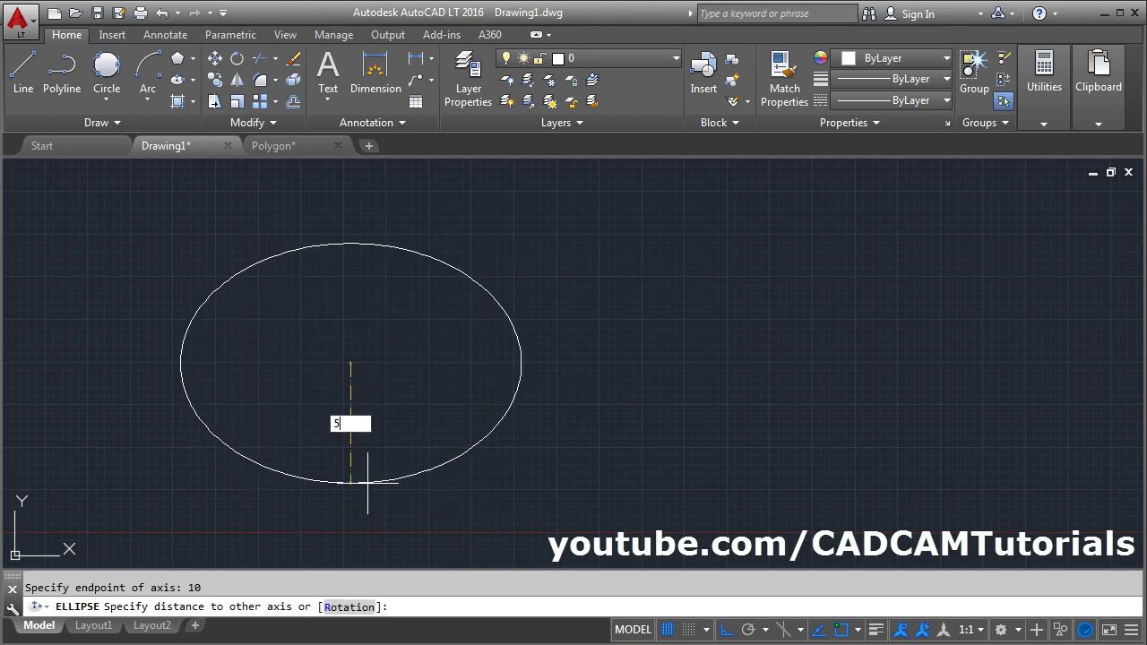
key("Return")
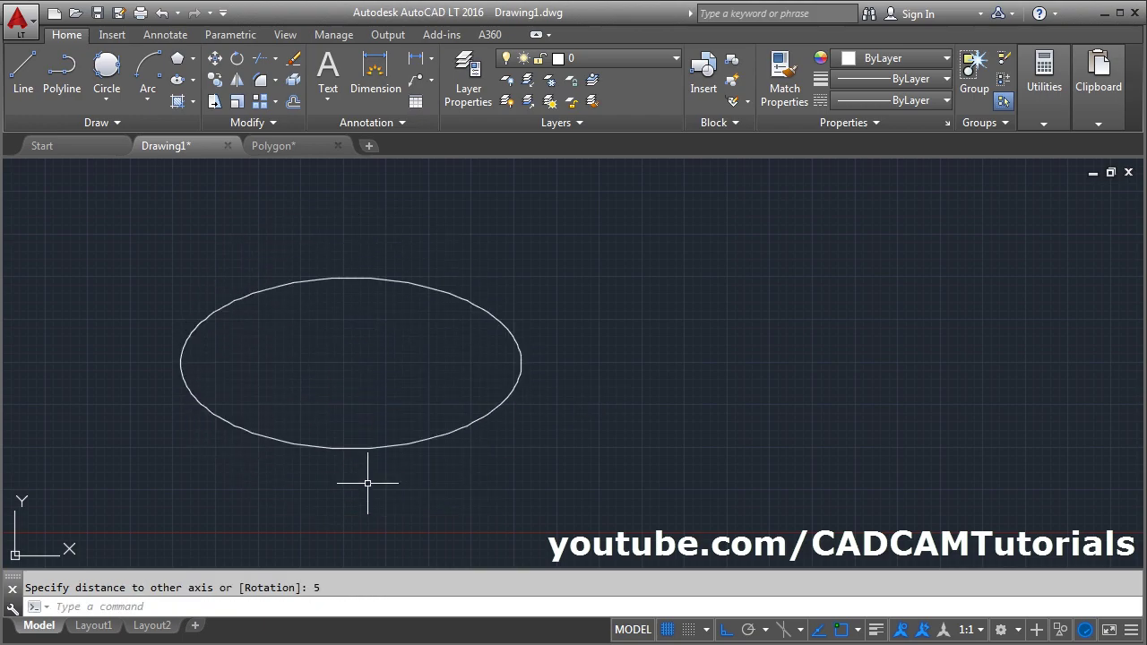
left_click(178, 80)
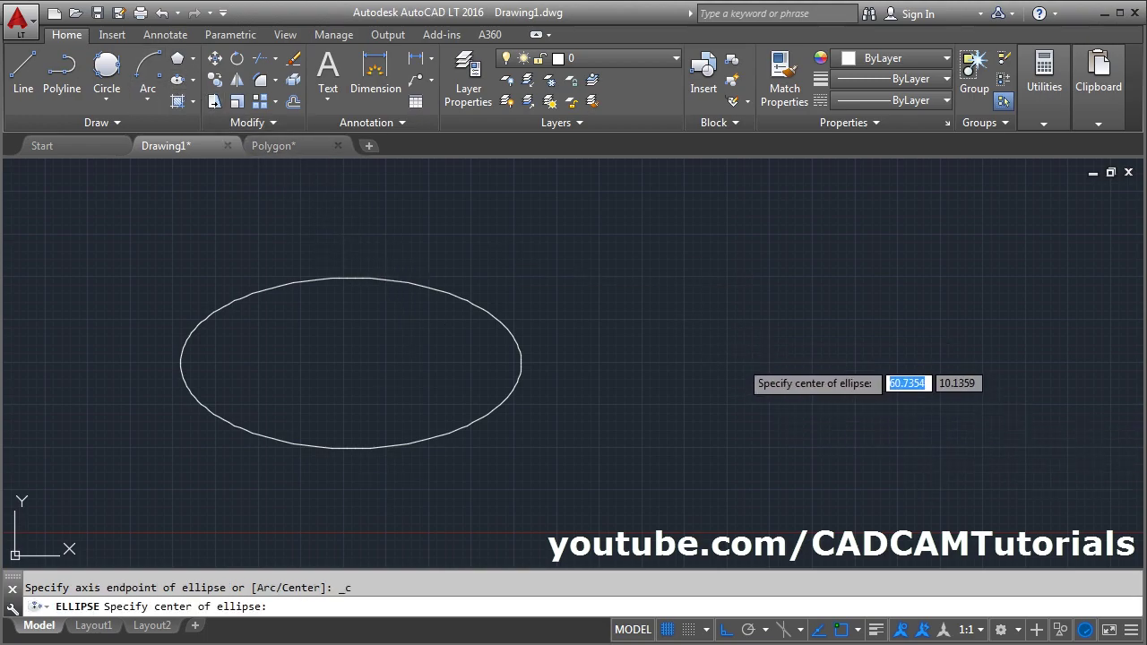
Draw a tall ellipse to the right with a 5-unit axis and a 10-unit other axis.
left_click(739, 359)
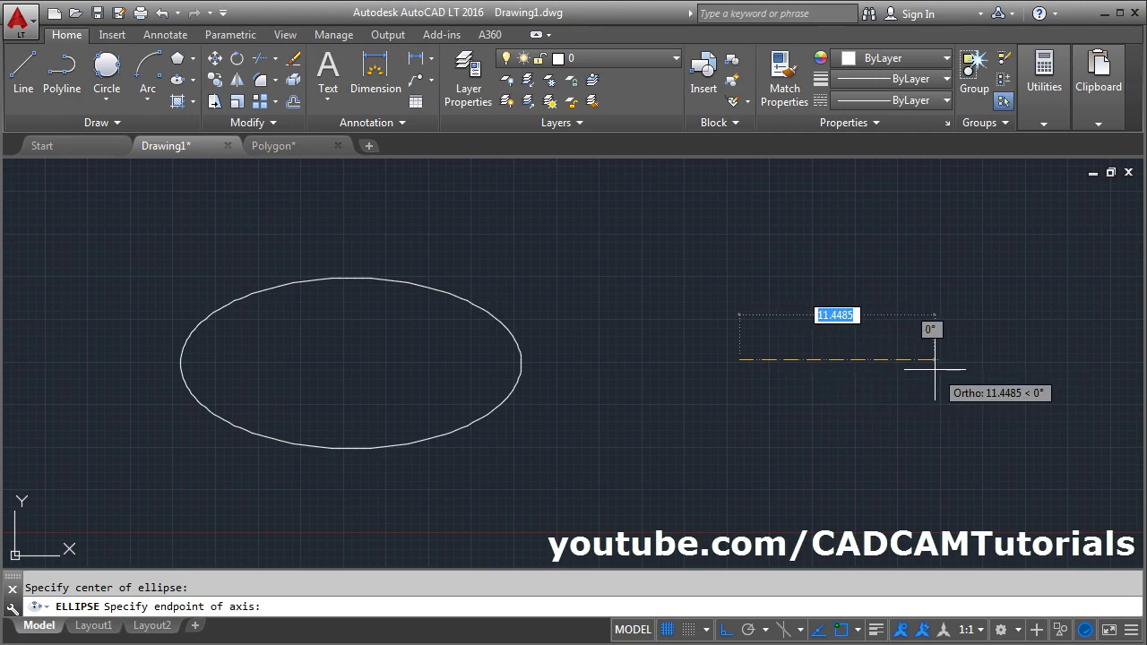
type("5")
key("Return")
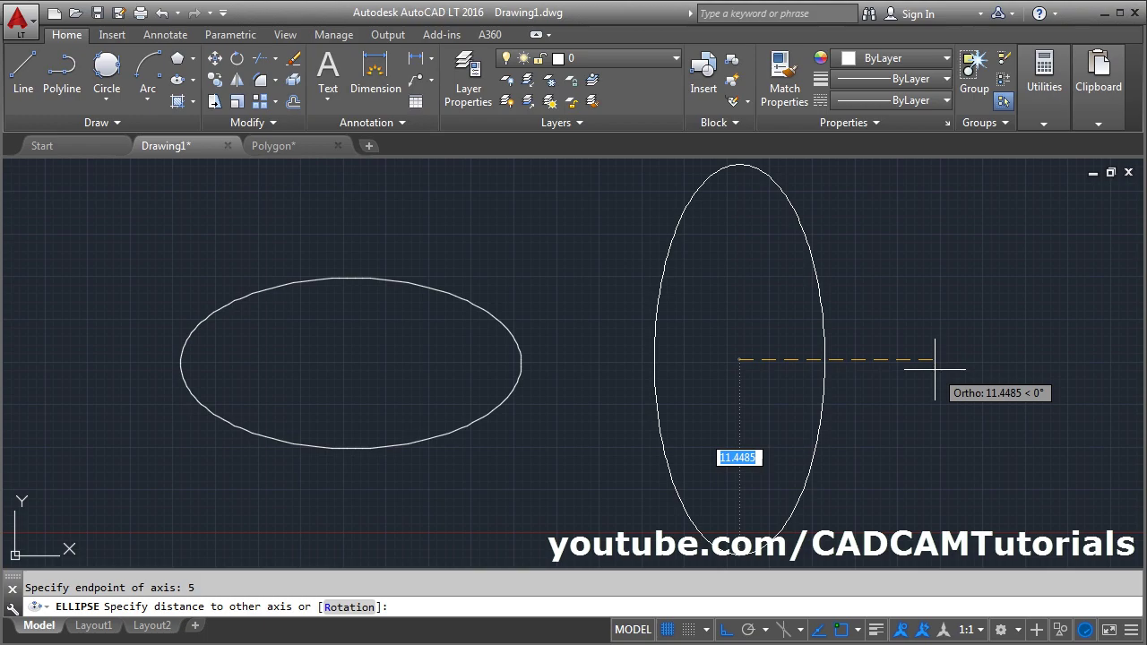
type("10")
key("Return")
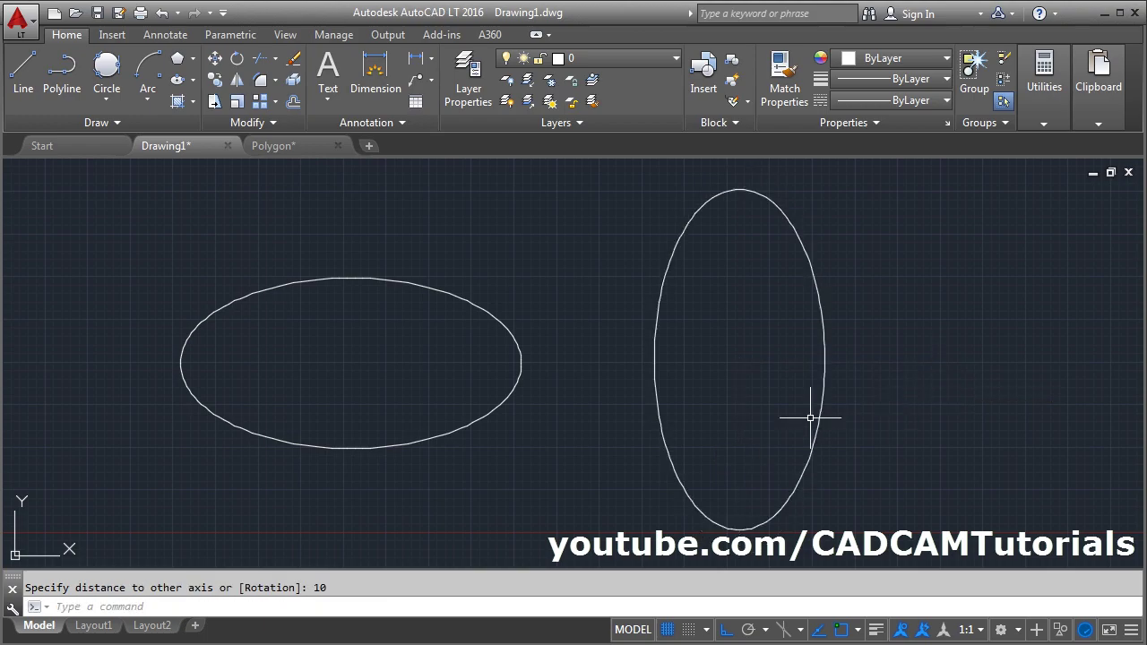
Erase both ellipses with a selection window.
type("e")
key("Return")
left_click(707, 330)
left_click(414, 402)
key("Return")
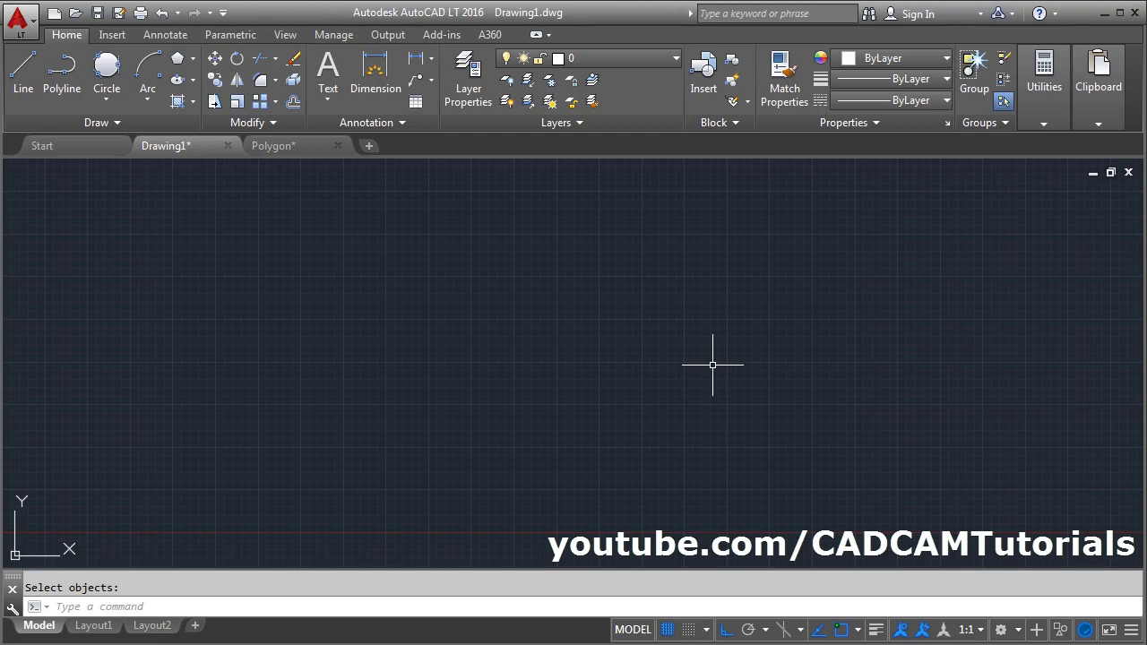
Draw an axis-endpoint ellipse with a 15-unit axis and a 5-unit other axis.
left_click(193, 80)
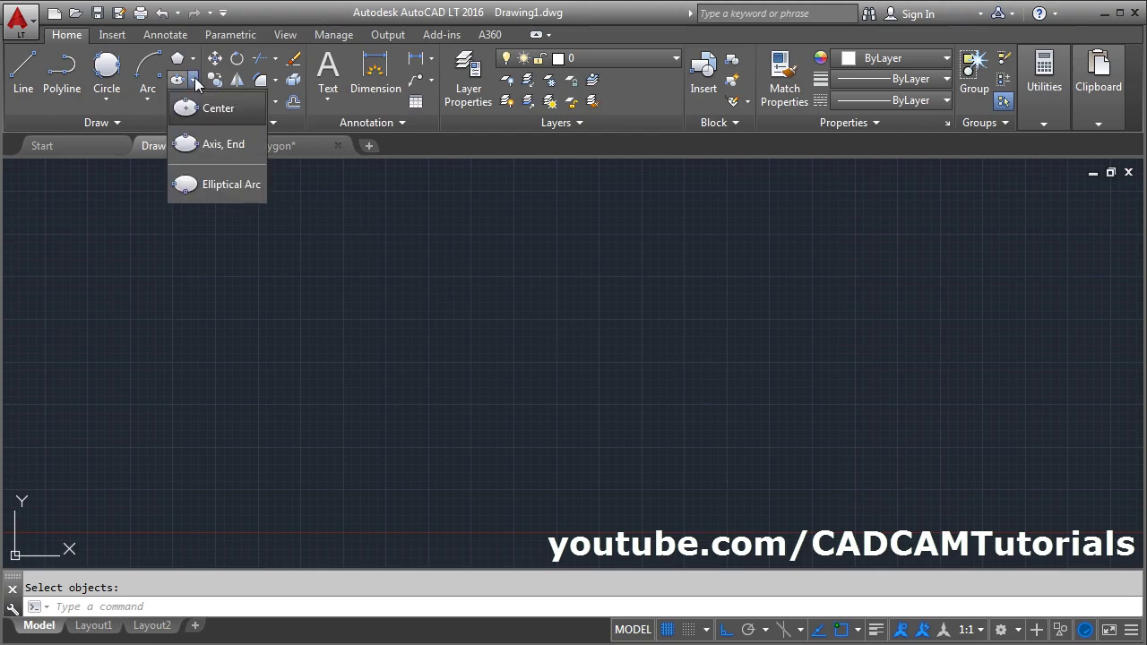
left_click(207, 146)
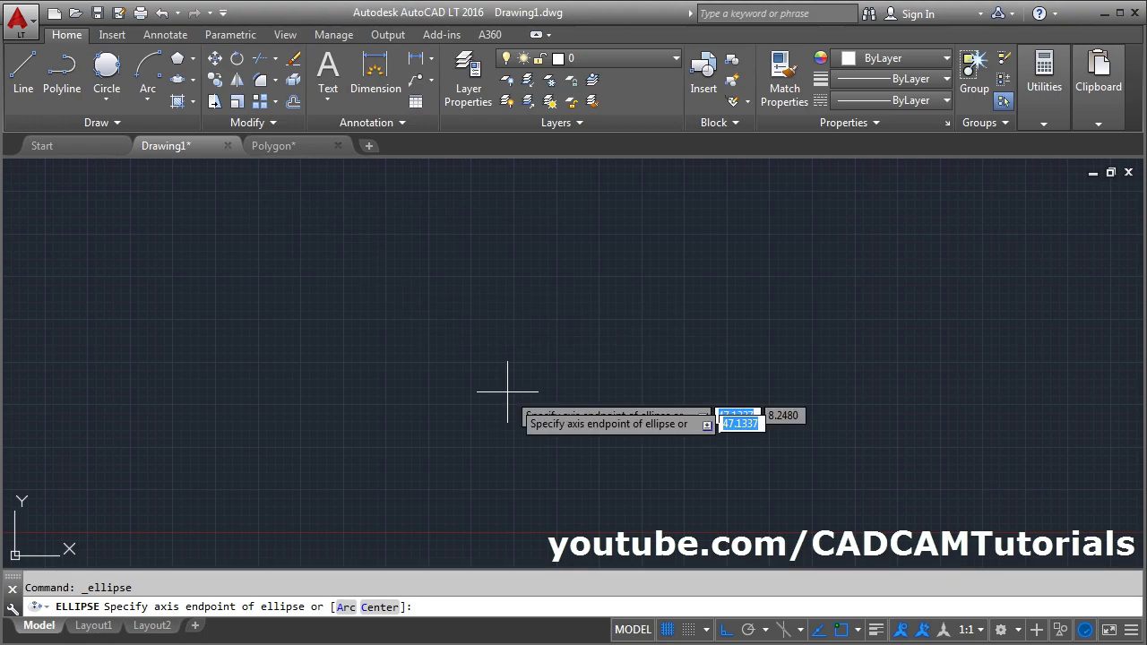
left_click(343, 362)
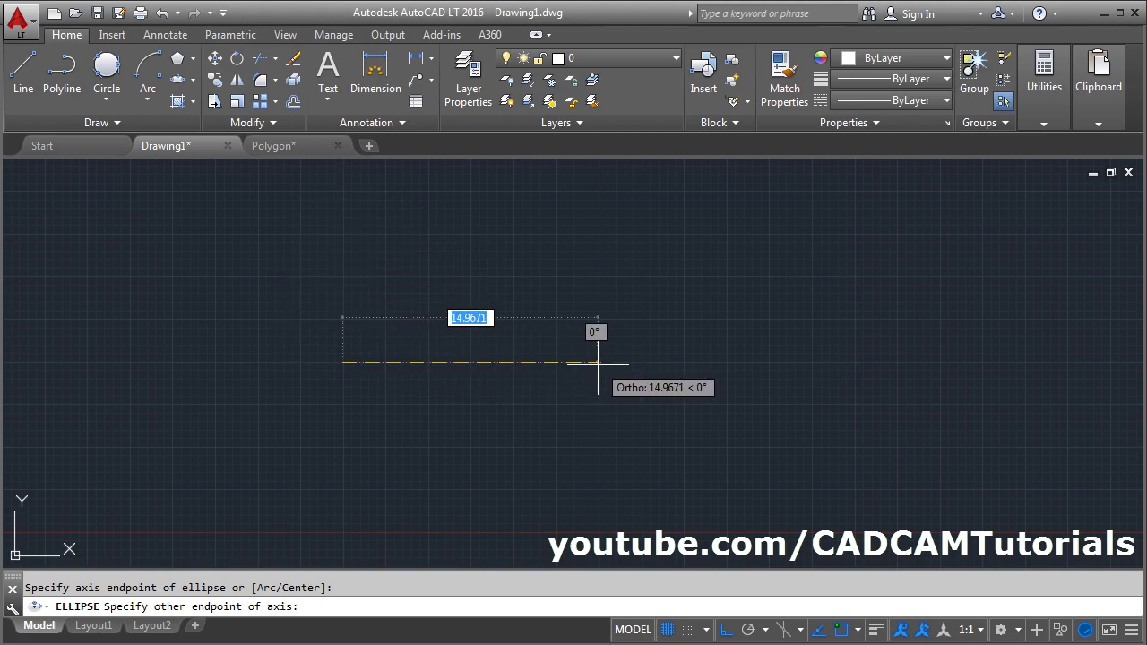
type("5")
key("Return")
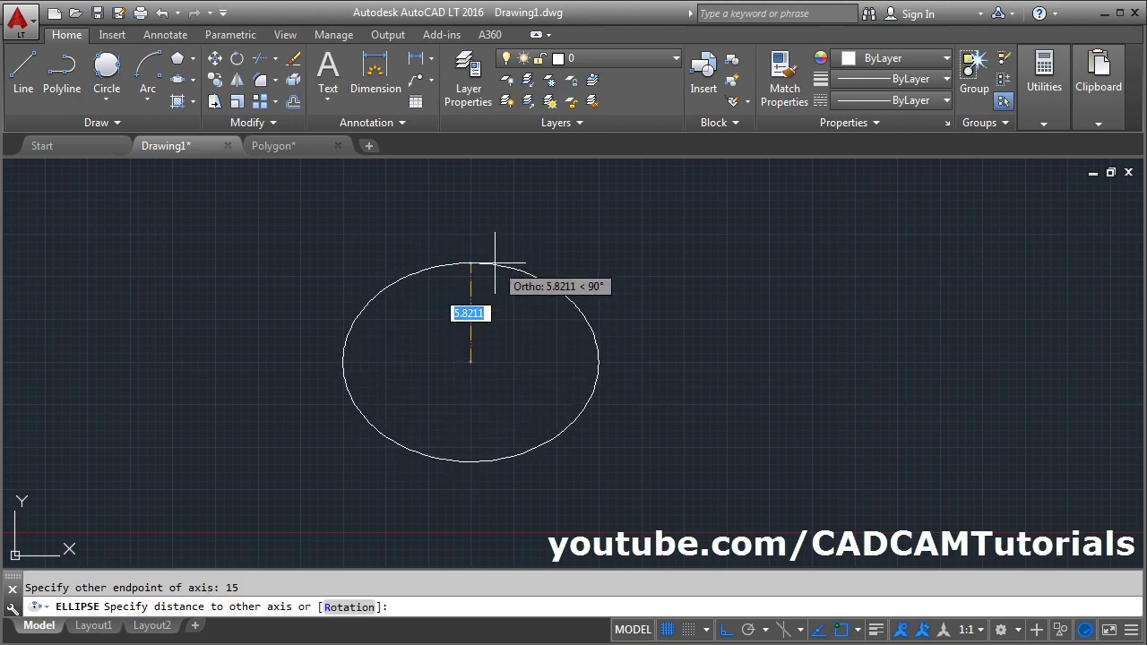
key("Return")
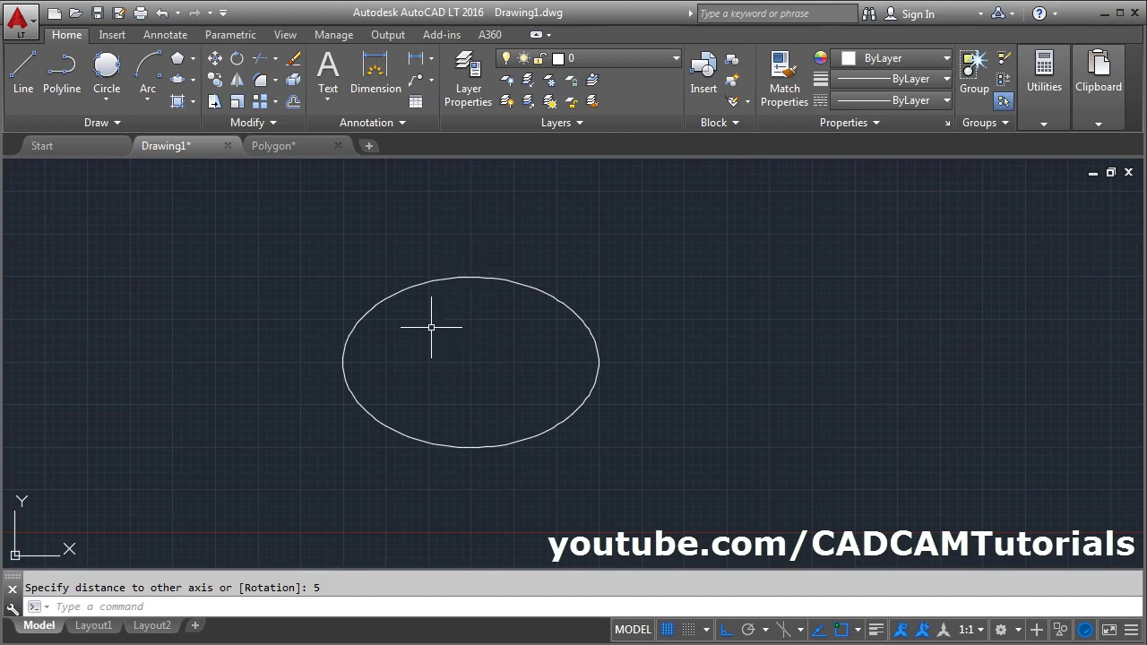
Erase the ellipse with a selection window.
type("e")
key("Return")
left_click(395, 322)
left_click(308, 287)
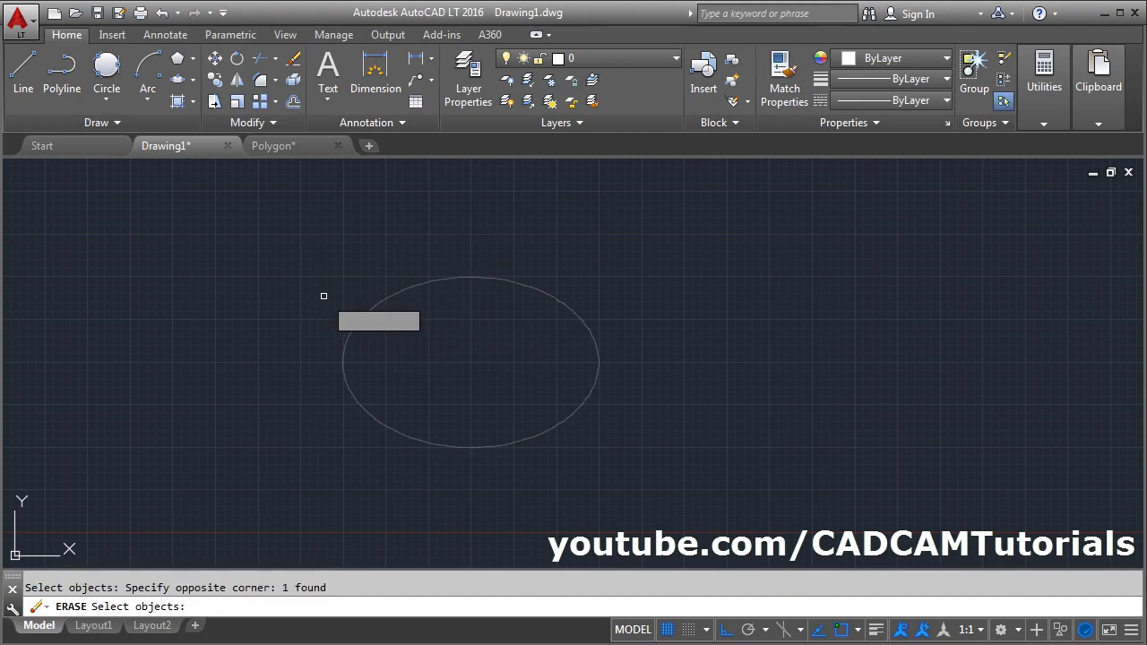
key("Return")
left_click(127, 123)
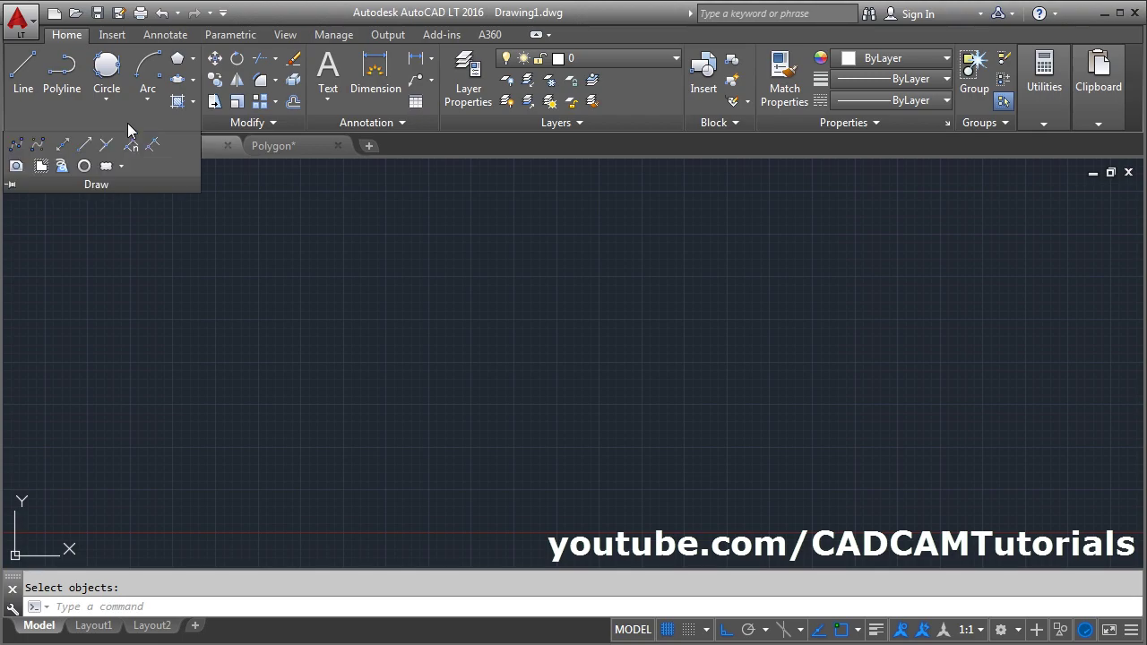
Draw a long wavy fit-point spline across the drawing through thirteen peaks and troughs.
left_click(20, 148)
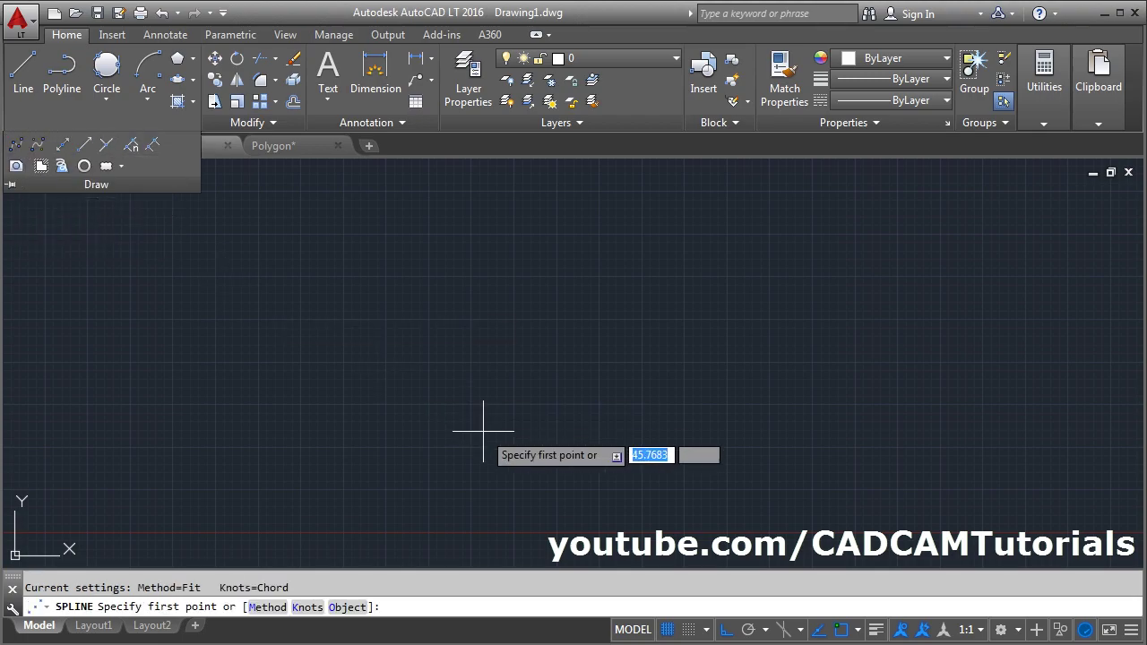
left_click(192, 363)
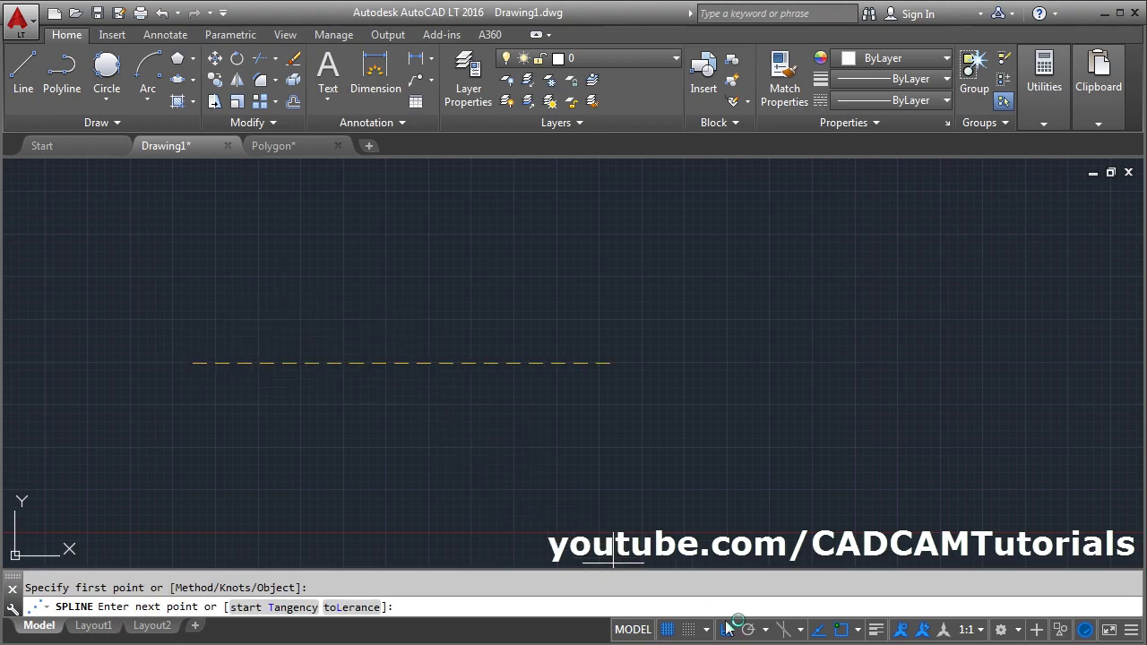
left_click(283, 318)
left_click(377, 370)
left_click(494, 316)
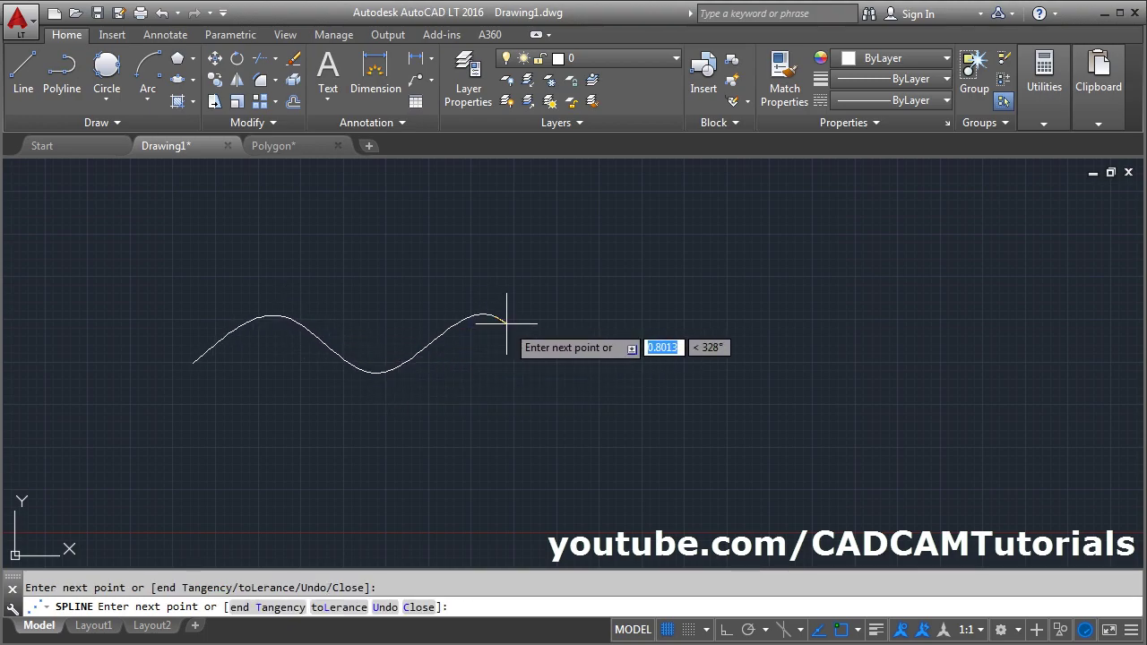
left_click(615, 374)
left_click(661, 348)
left_click(690, 365)
left_click(740, 363)
left_click(762, 355)
left_click(792, 366)
left_click(887, 319)
left_click(951, 357)
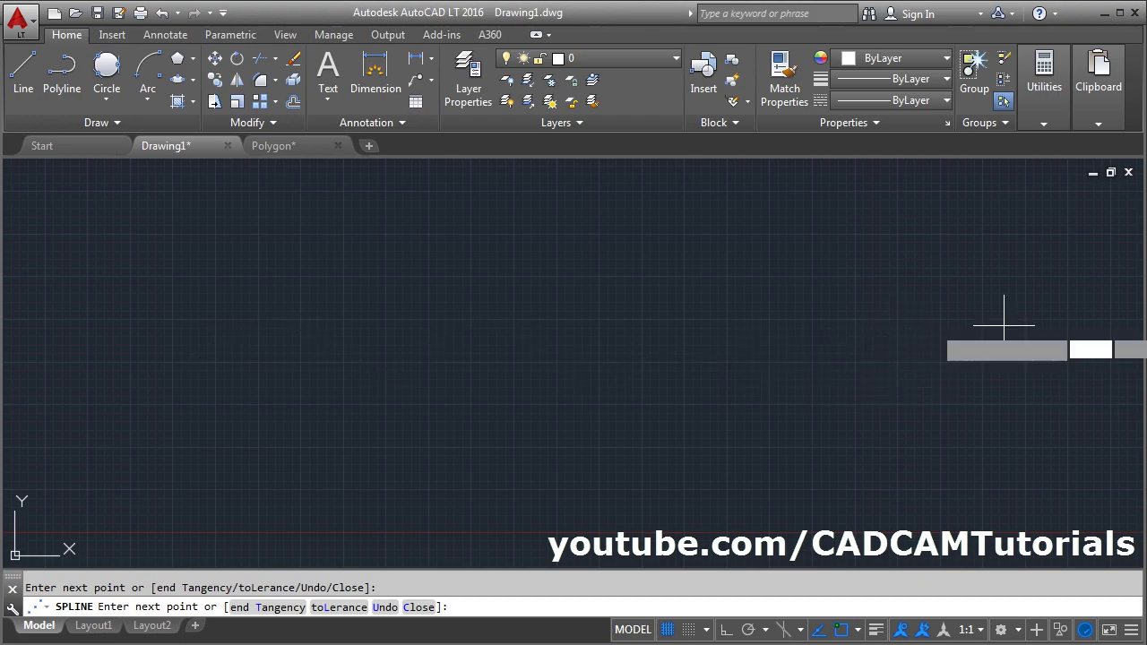
left_click(1009, 325)
key("Return")
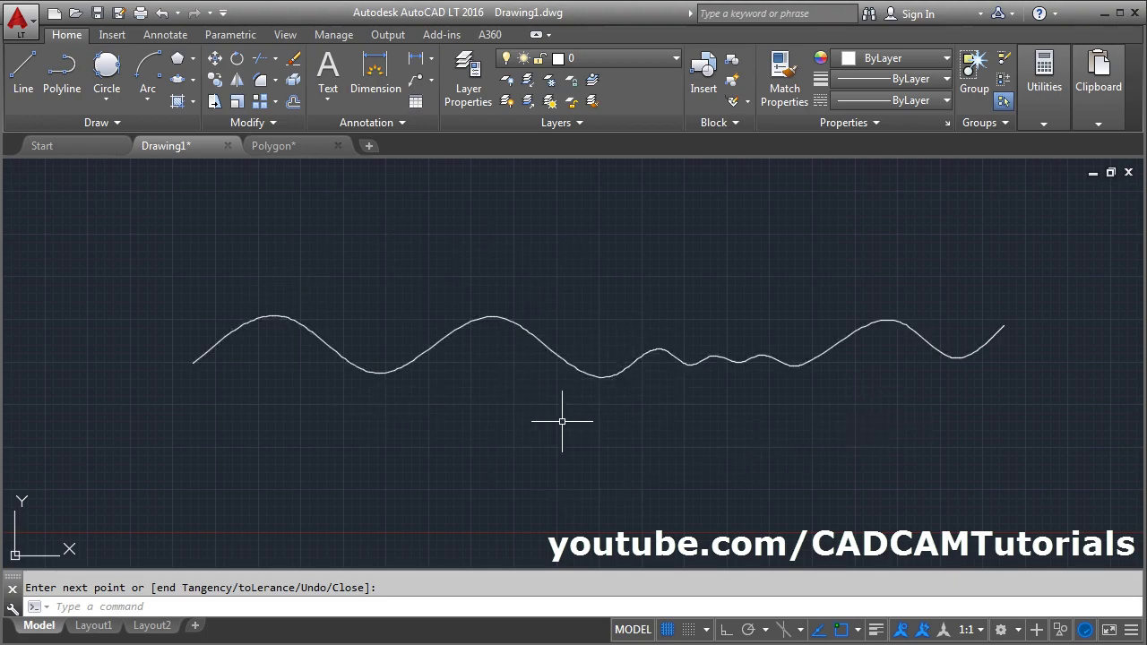
Reshape the spline by dragging several fit points to raise and flatten its bends.
left_click(553, 350)
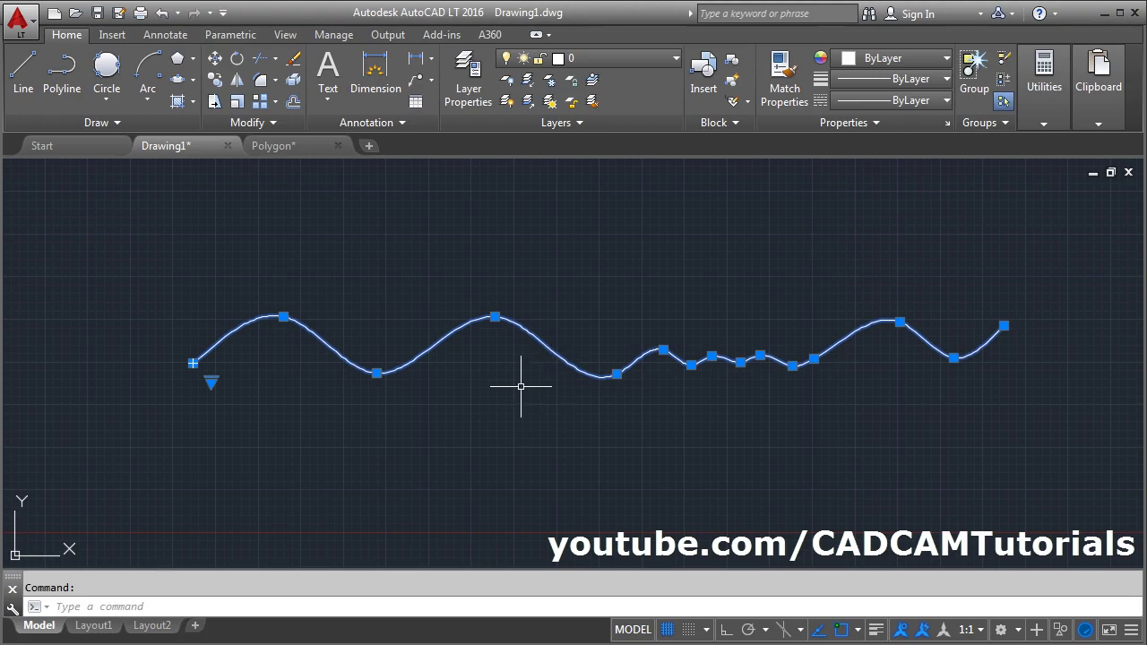
left_click(494, 316)
left_click(500, 292)
left_click(377, 372)
left_click(378, 338)
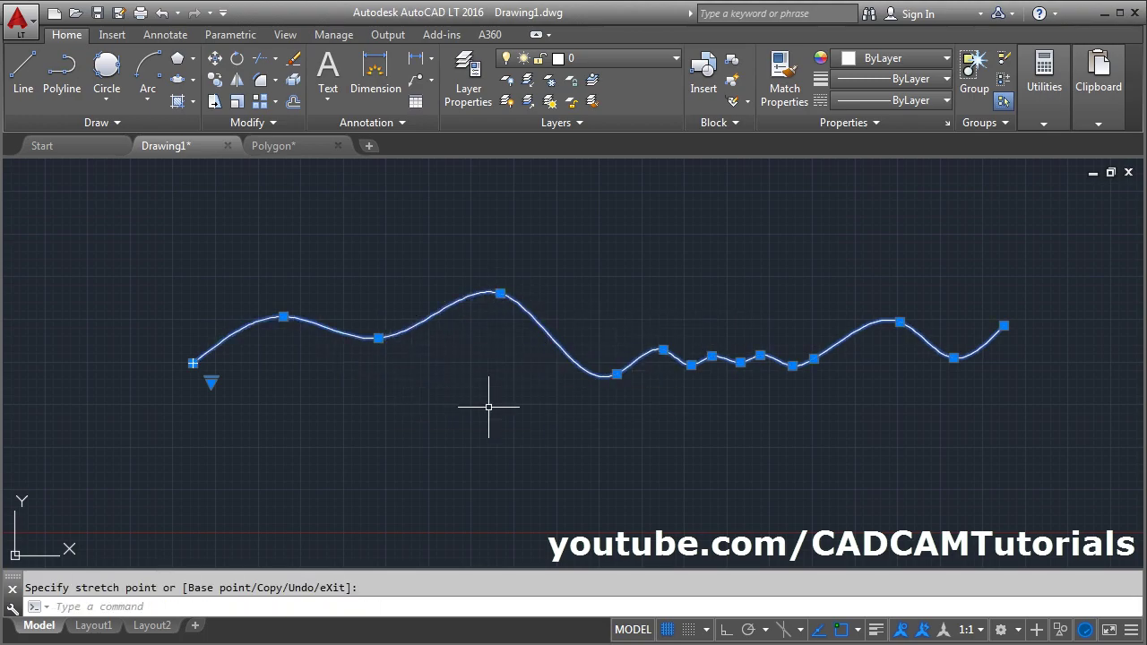
left_click(600, 343)
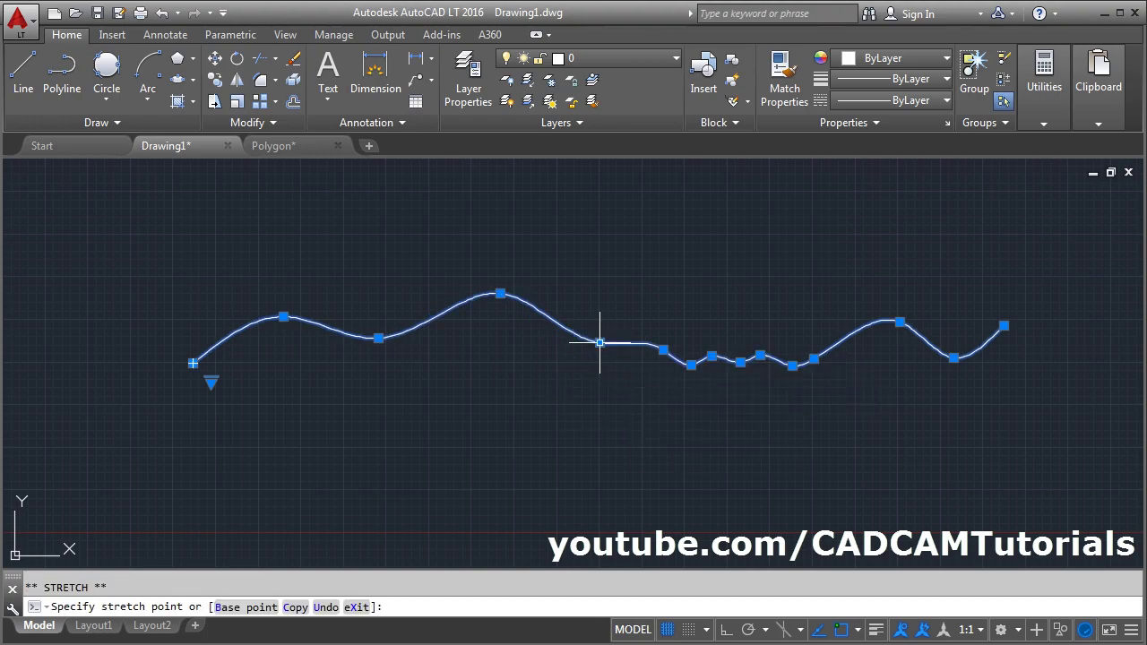
left_click(711, 357)
left_click(725, 320)
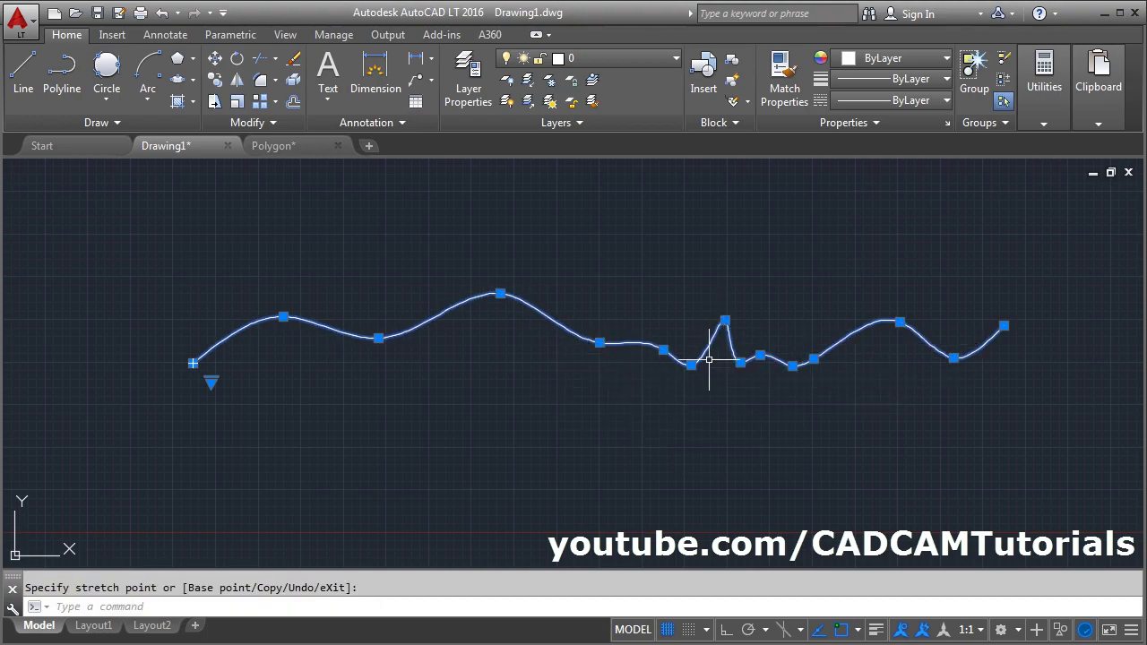
left_click(660, 325)
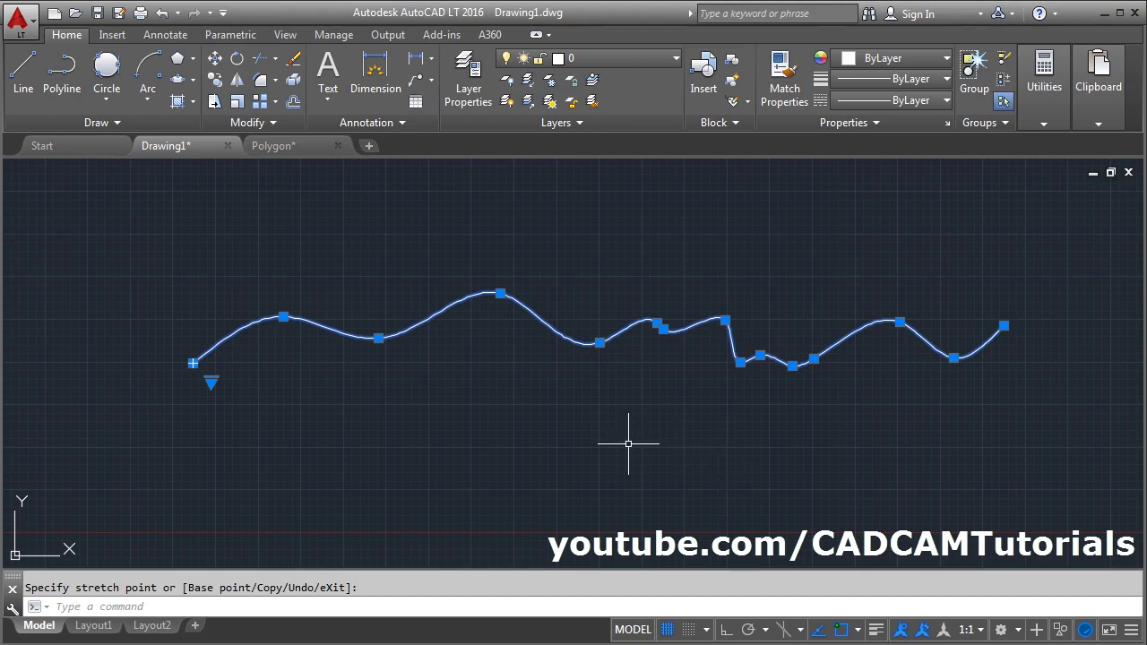
key("Escape")
Erase the spline with a crossing window.
type("e")
key("Return")
left_click(424, 362)
left_click(364, 300)
key("Return")
left_click(110, 122)
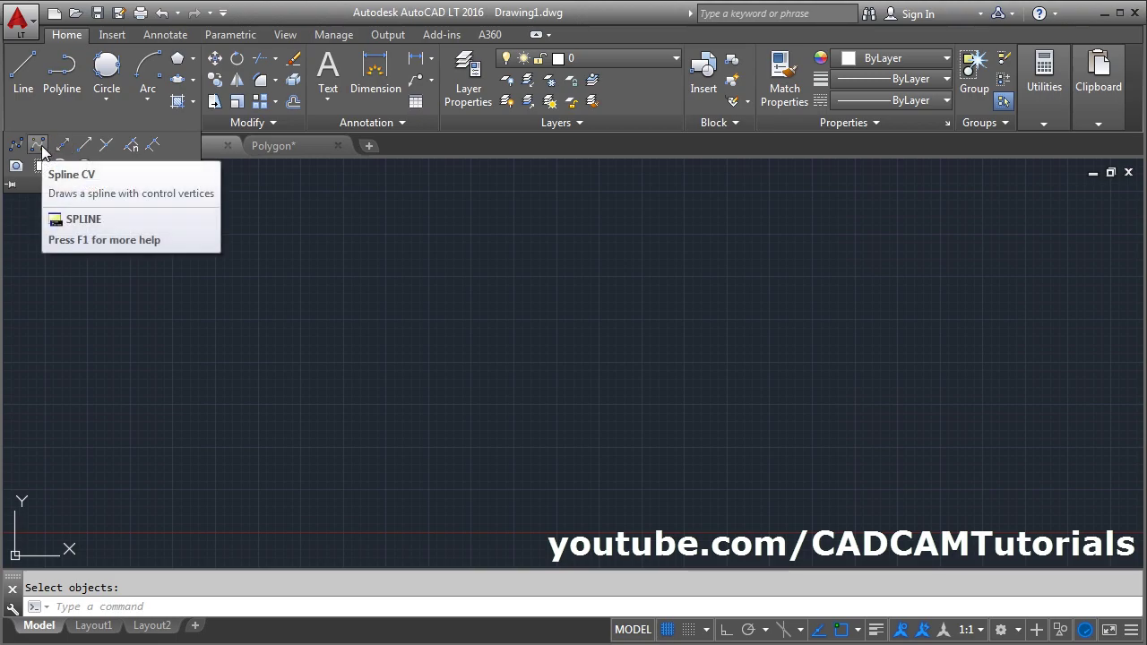
left_click(38, 145)
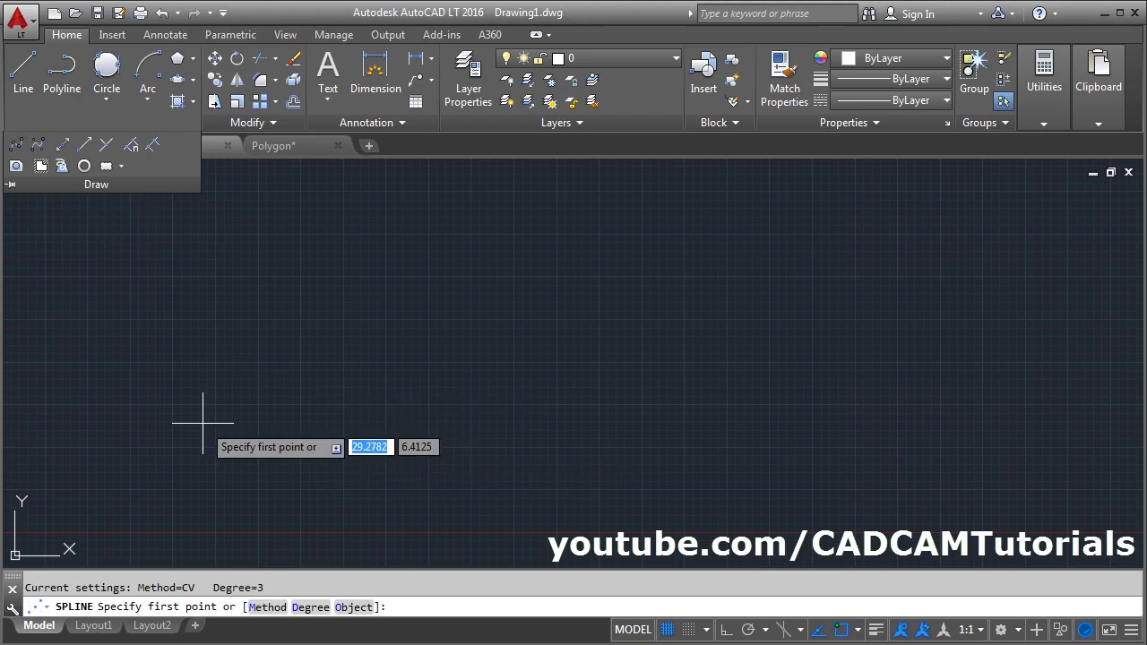
left_click(212, 393)
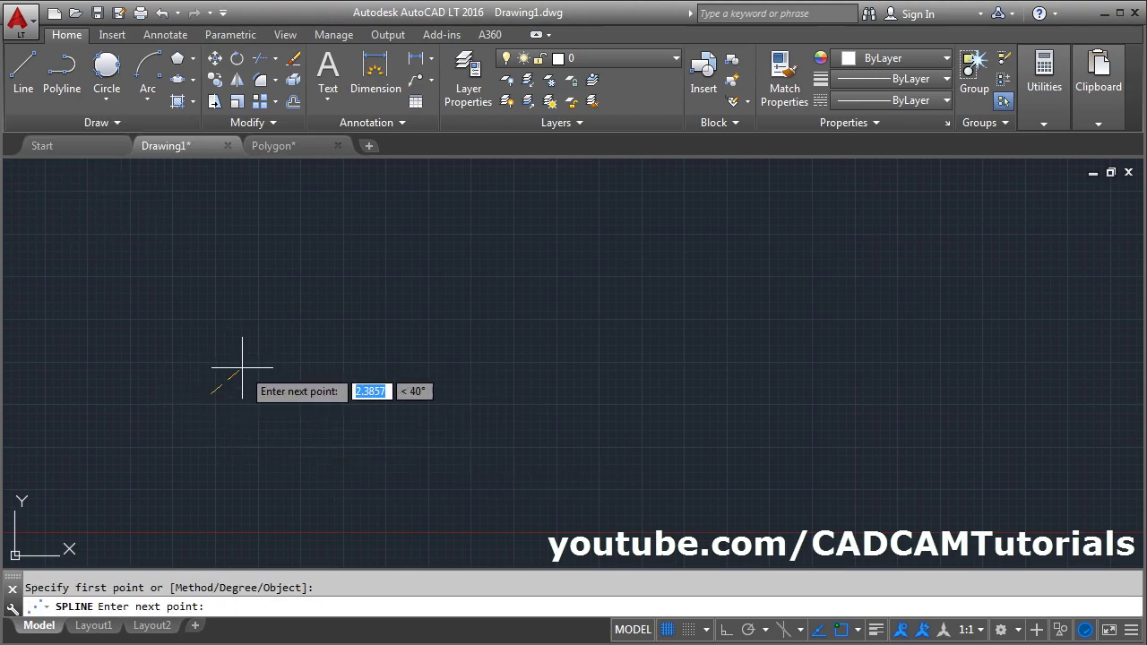
left_click(291, 315)
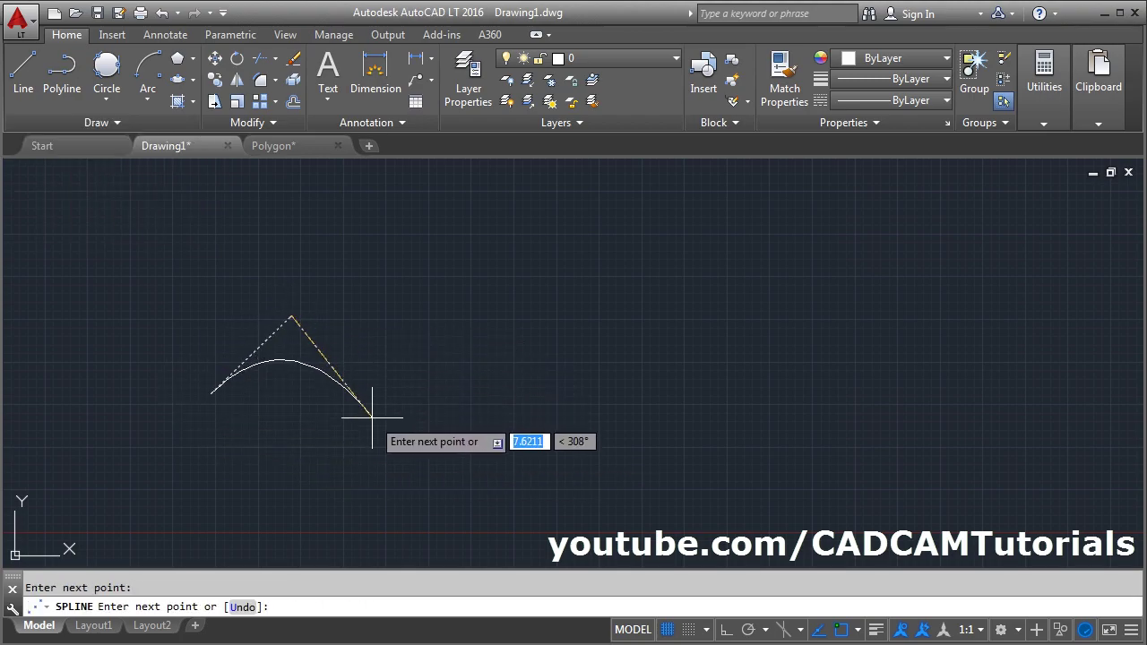
left_click(373, 419)
left_click(469, 345)
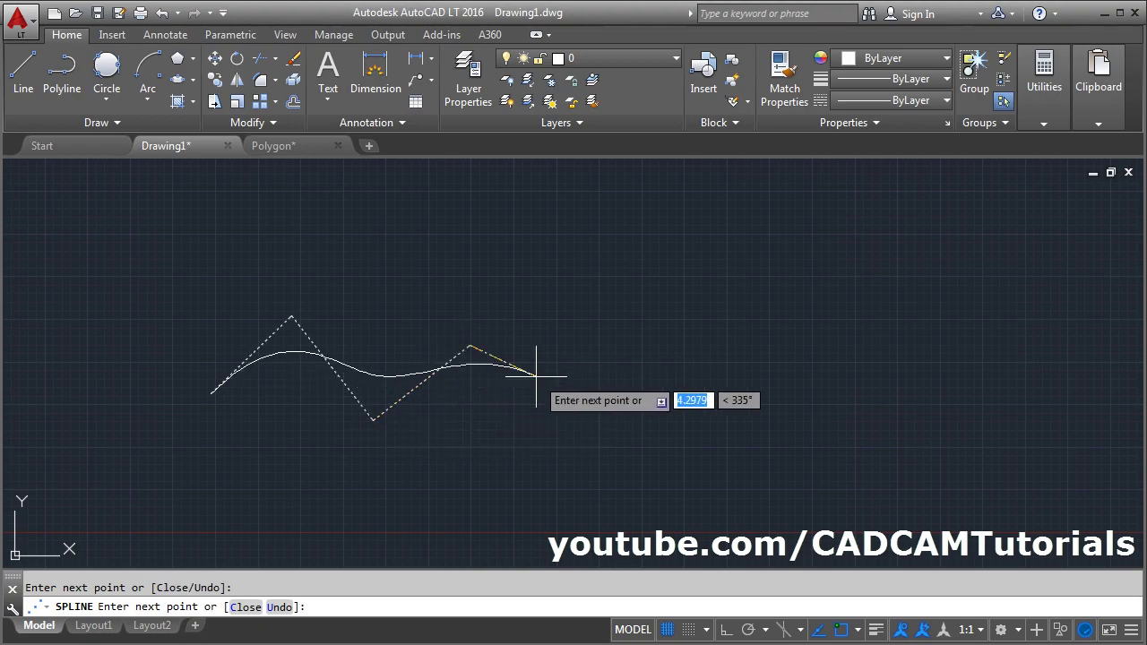
left_click(593, 406)
left_click(608, 317)
left_click(693, 381)
left_click(800, 309)
left_click(907, 396)
left_click(845, 441)
key("Return")
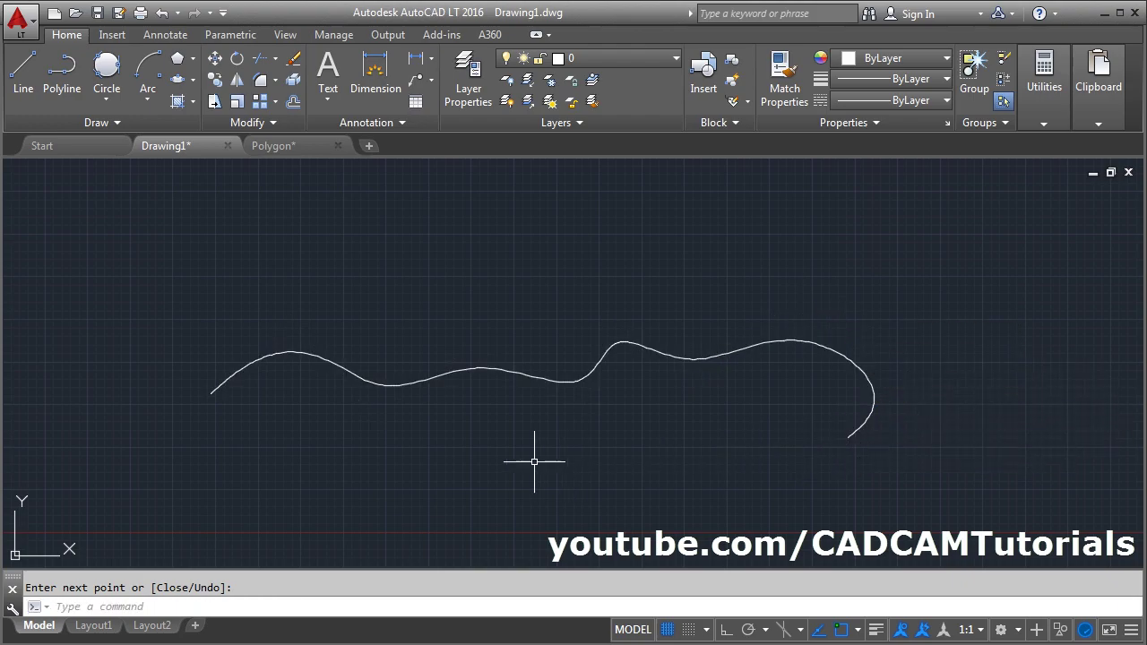
left_click(527, 376)
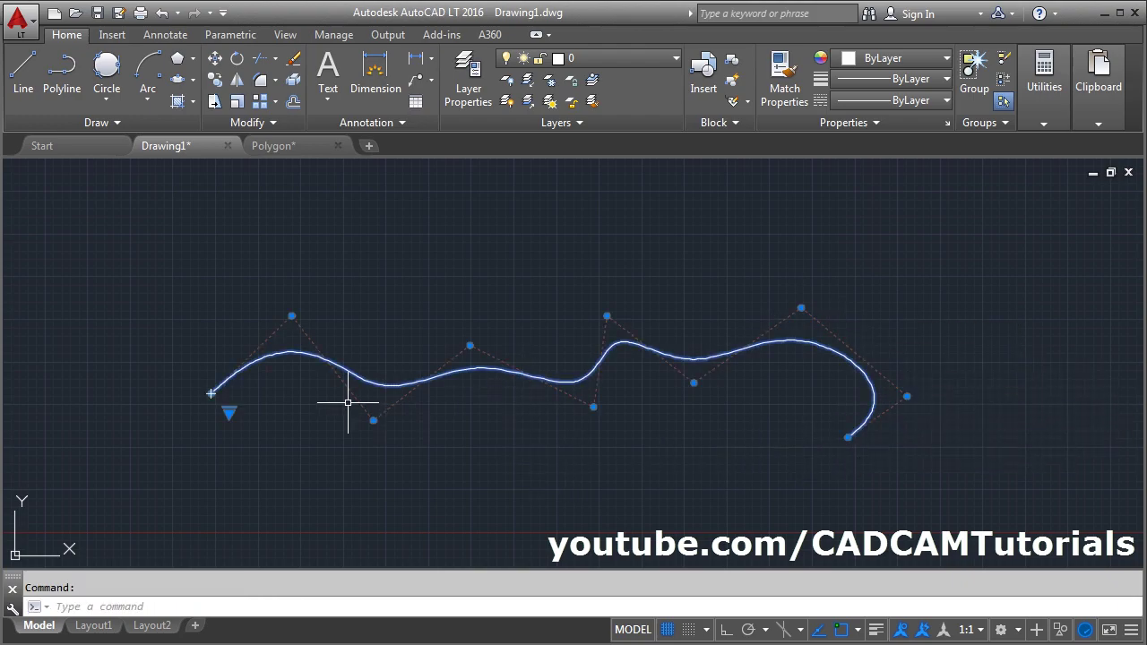
left_click(291, 315)
left_click(289, 333)
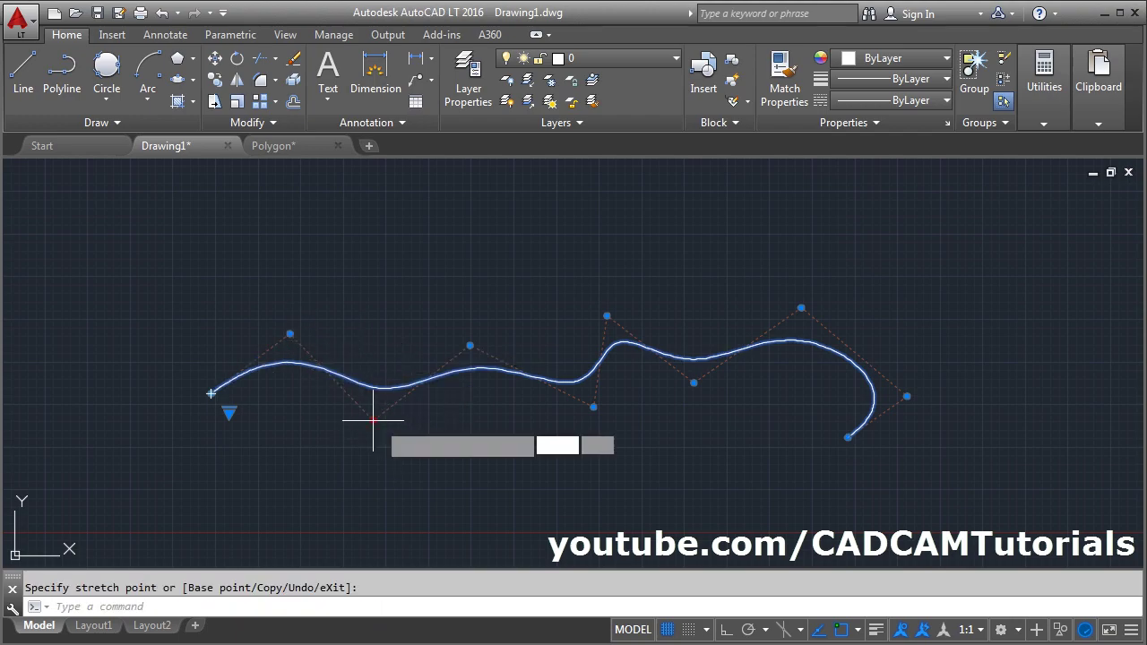
left_click(469, 345)
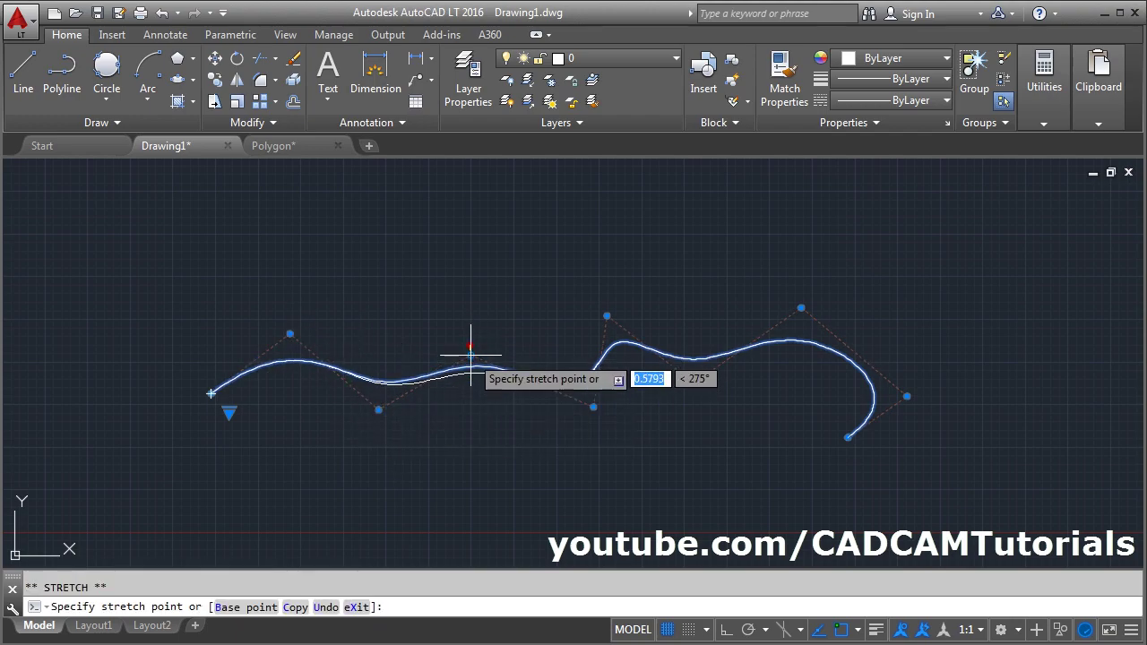
left_click(465, 277)
left_click(607, 316)
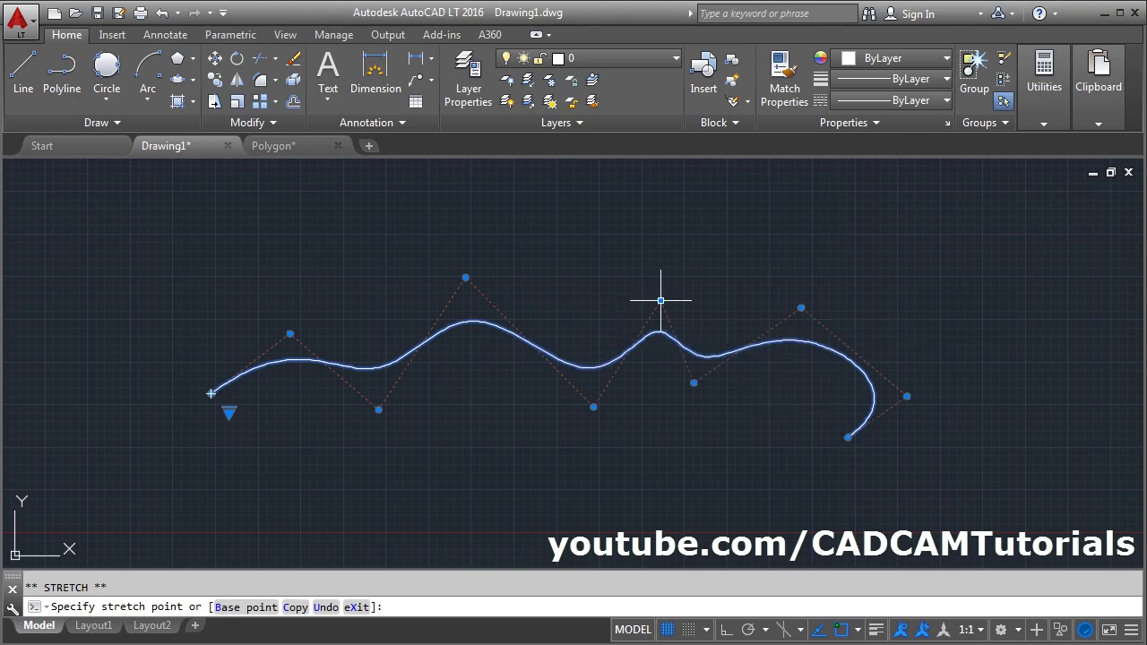
left_click(661, 300)
key("Escape")
key("Escape")
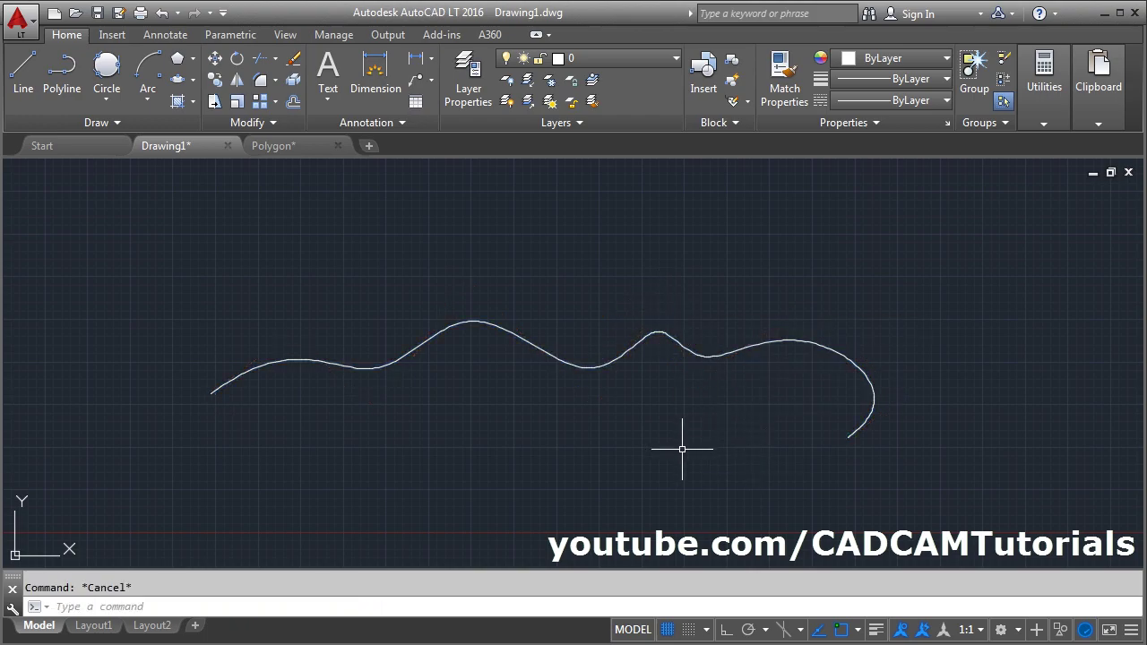
key("Return")
left_click(520, 336)
key("Return")
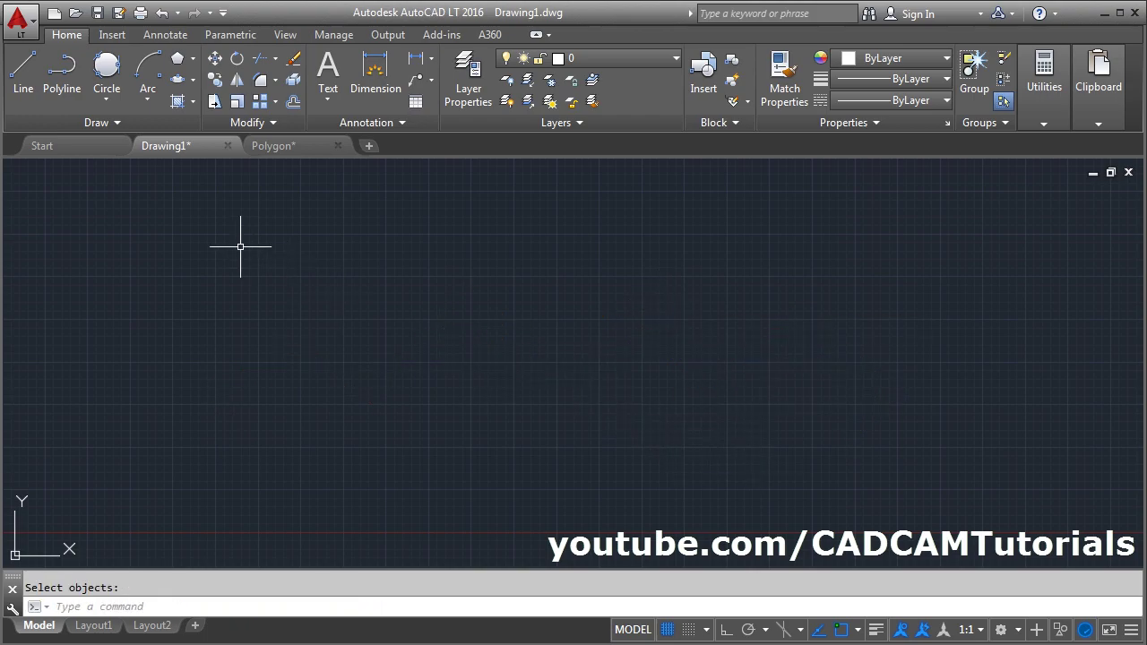
With Ortho on, draw vertical and horizontal construction lines through one root point.
left_click(101, 122)
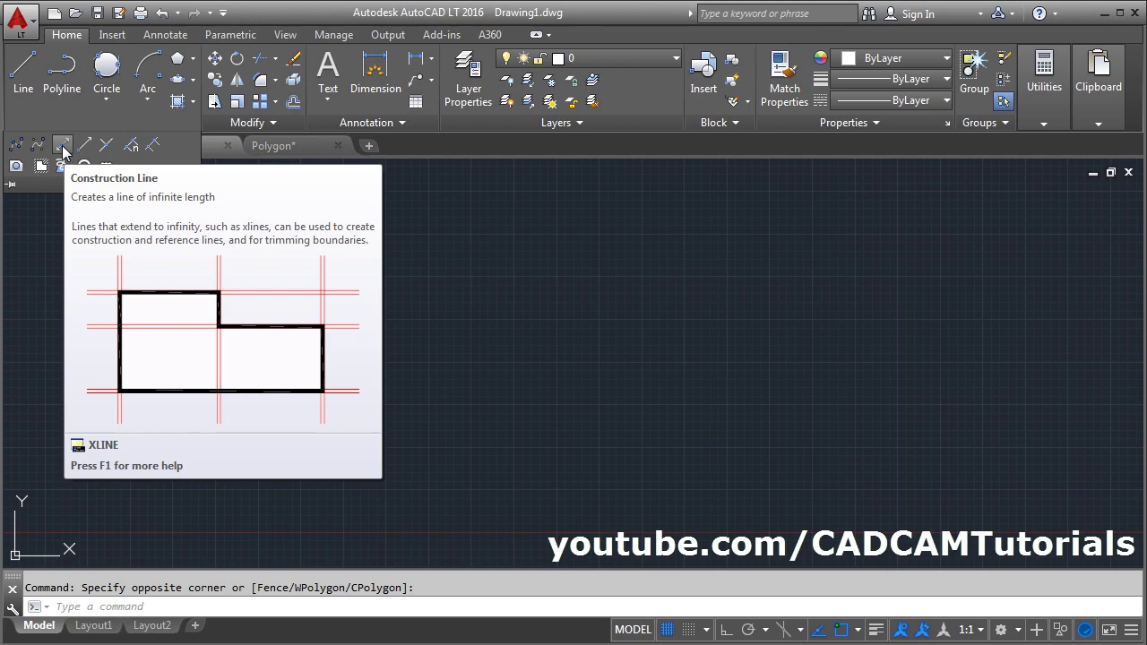
left_click(62, 147)
left_click(470, 424)
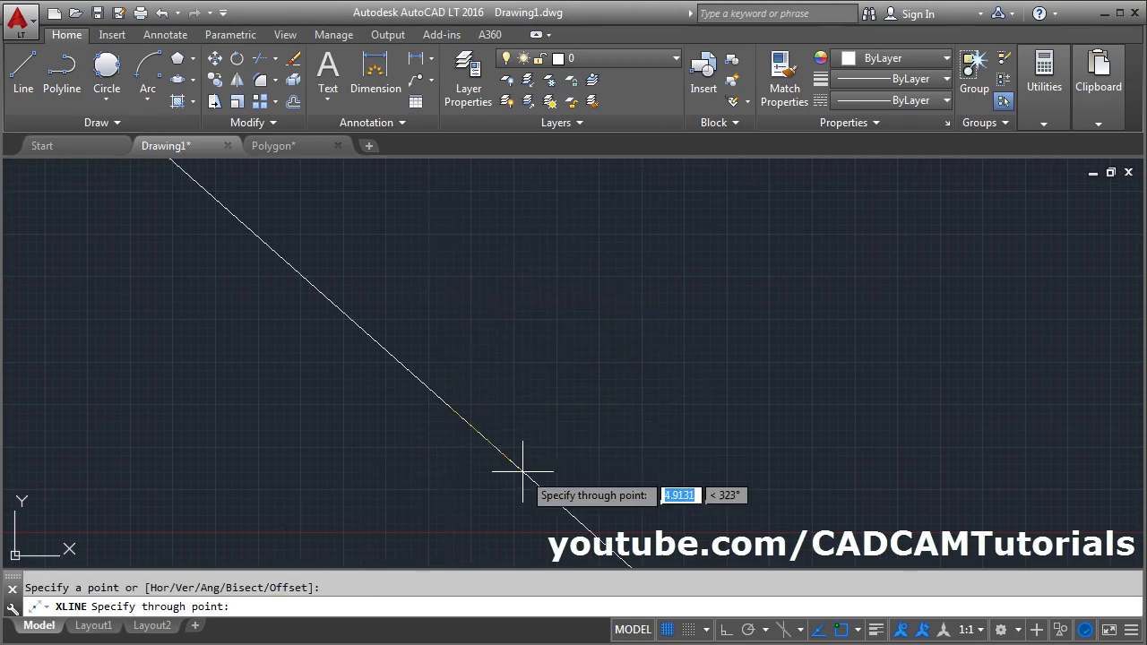
left_click(726, 630)
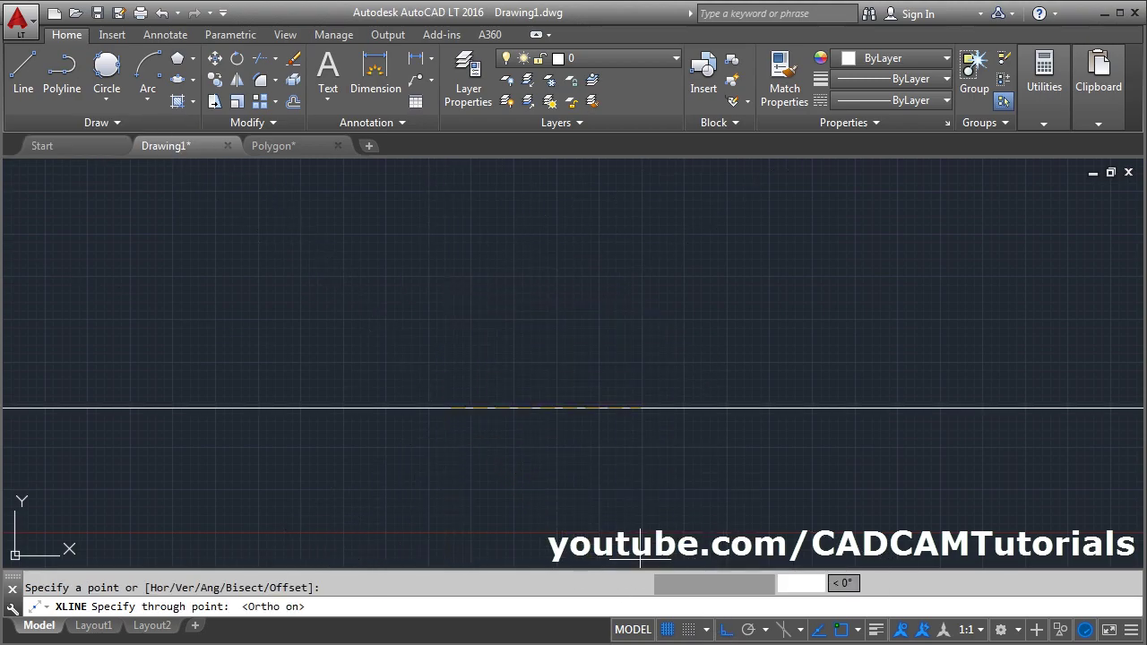
left_click(470, 267)
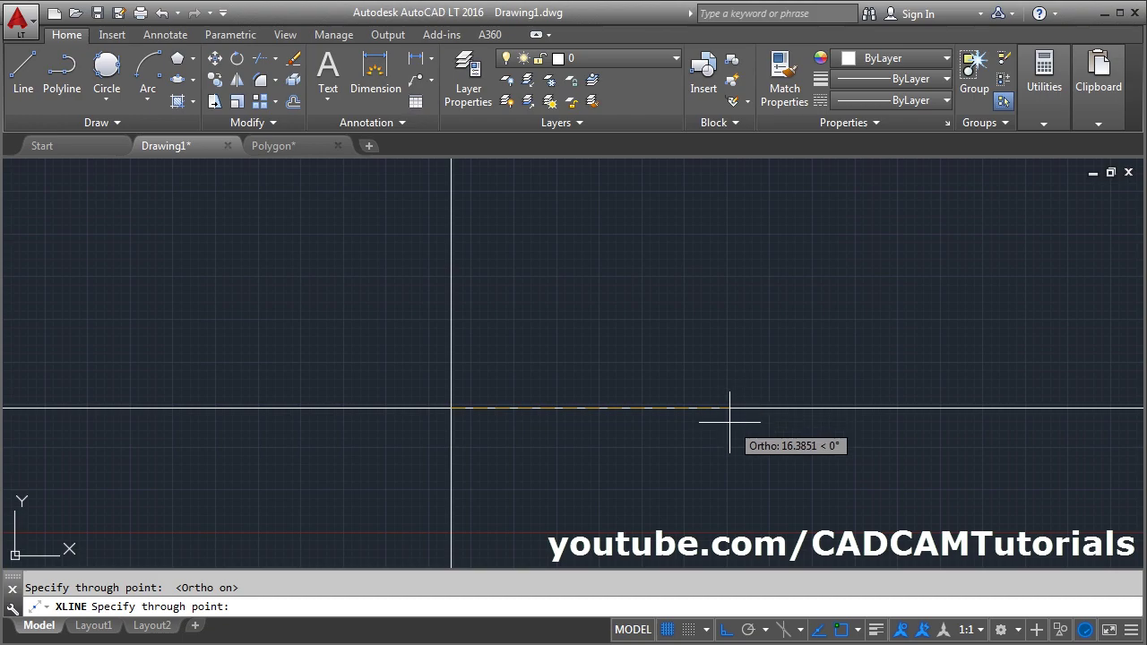
left_click(721, 408)
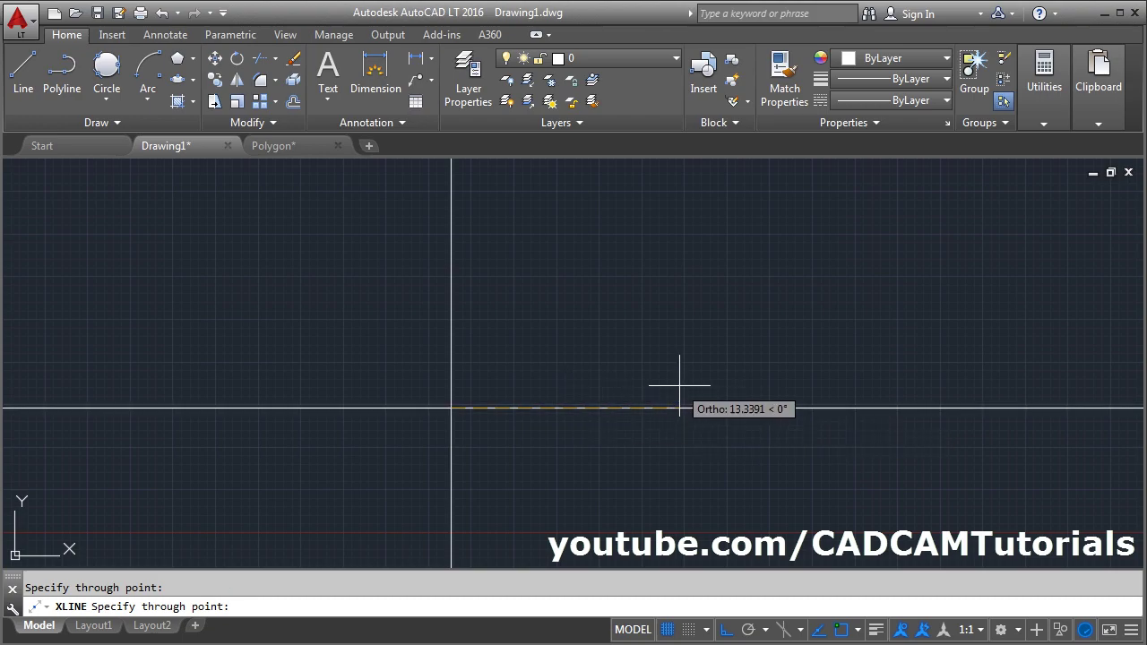
key("Escape")
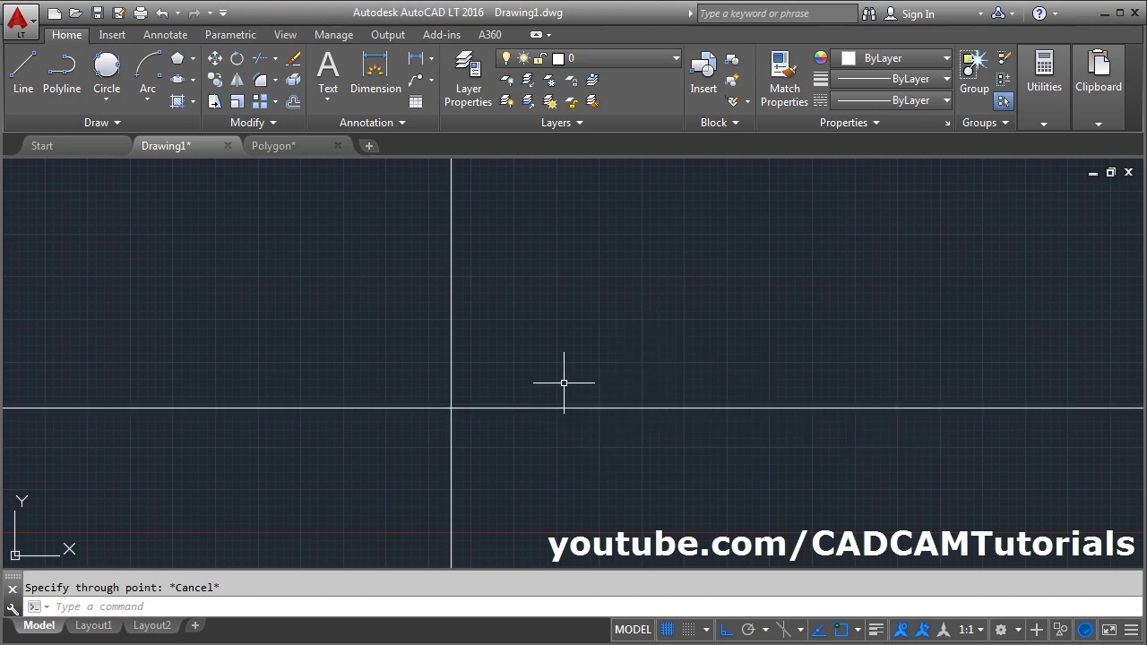
Zoom and pan the view to centre the crossing construction lines.
middle_click(564, 384)
middle_click(564, 384)
scroll(468, 409, "down", 7)
middle_click_drag(671, 463, 422, 487)
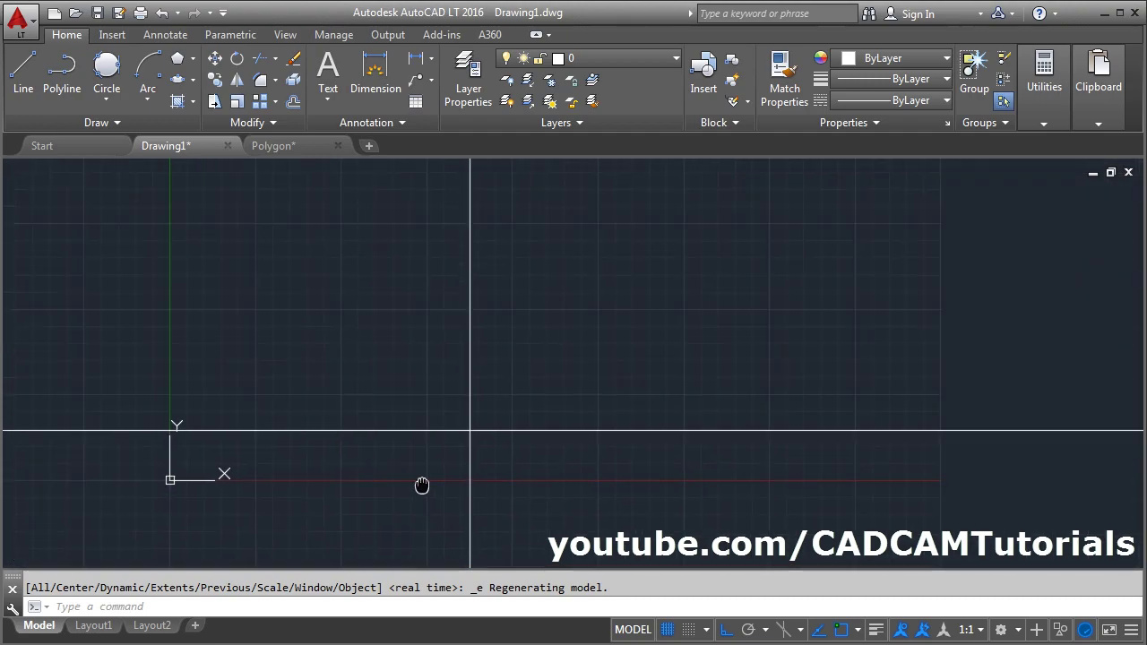
scroll(412, 439, "down", 3)
scroll(438, 463, "up", 4)
scroll(438, 415, "up", 2)
scroll(417, 415, "up", 4)
mouse_move(539, 449)
middle_mouse_down()
mouse_move(533, 430)
mouse_move(546, 413)
middle_mouse_up()
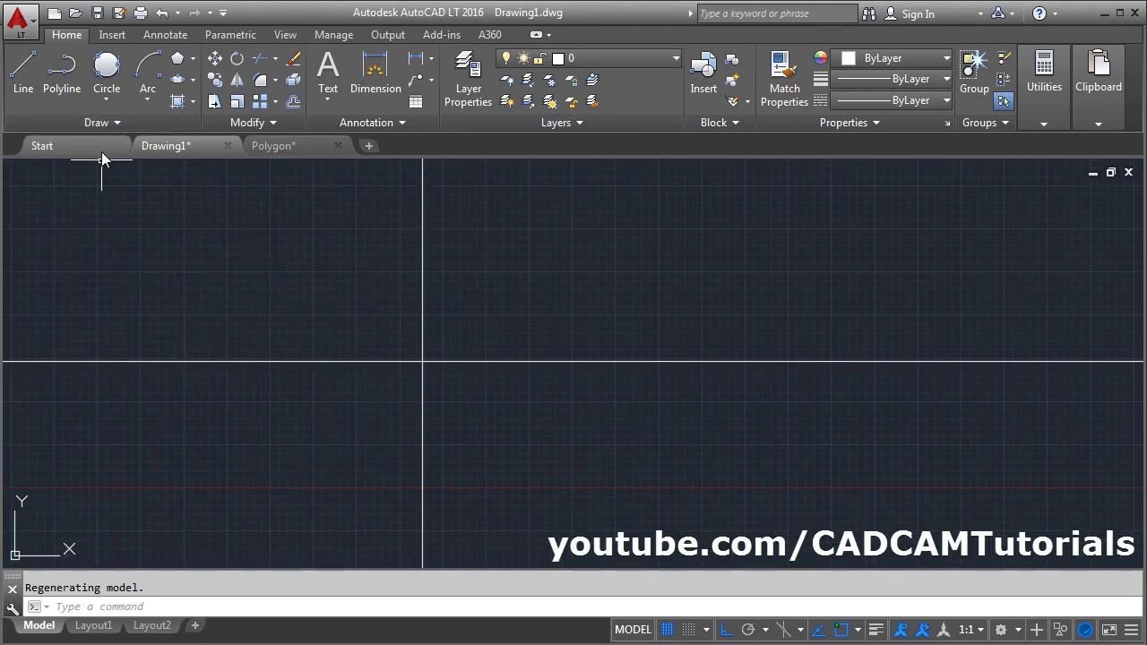
left_click(109, 125)
With Ortho off, draw 45° and 60° construction lines through a point below the horizontal line.
left_click(62, 146)
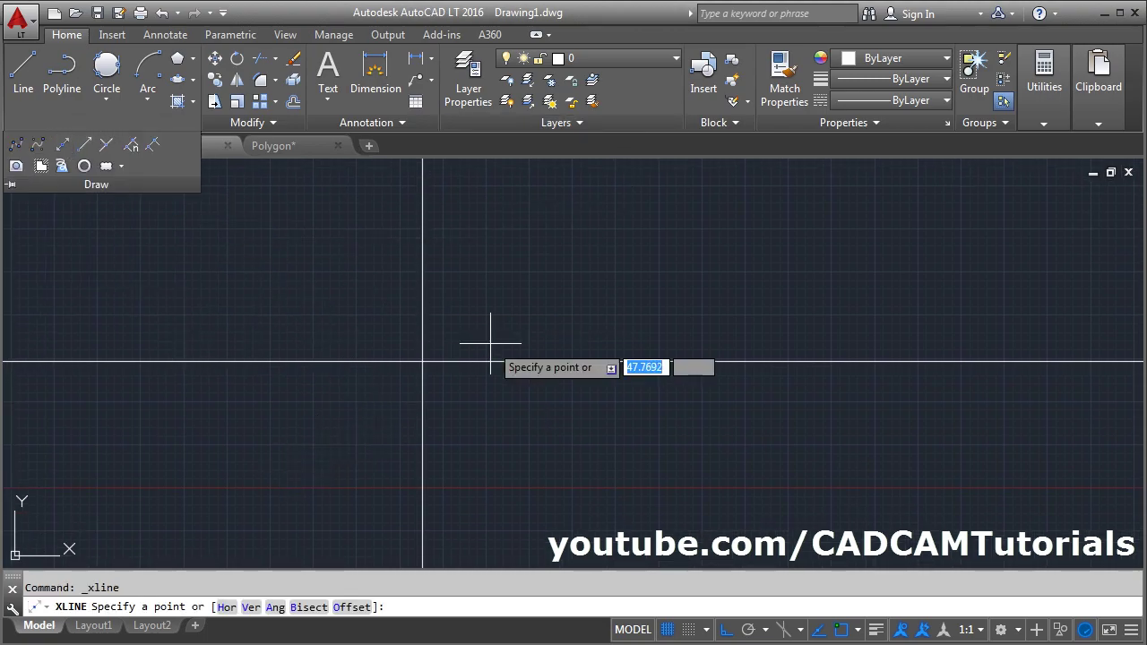
left_click(524, 437)
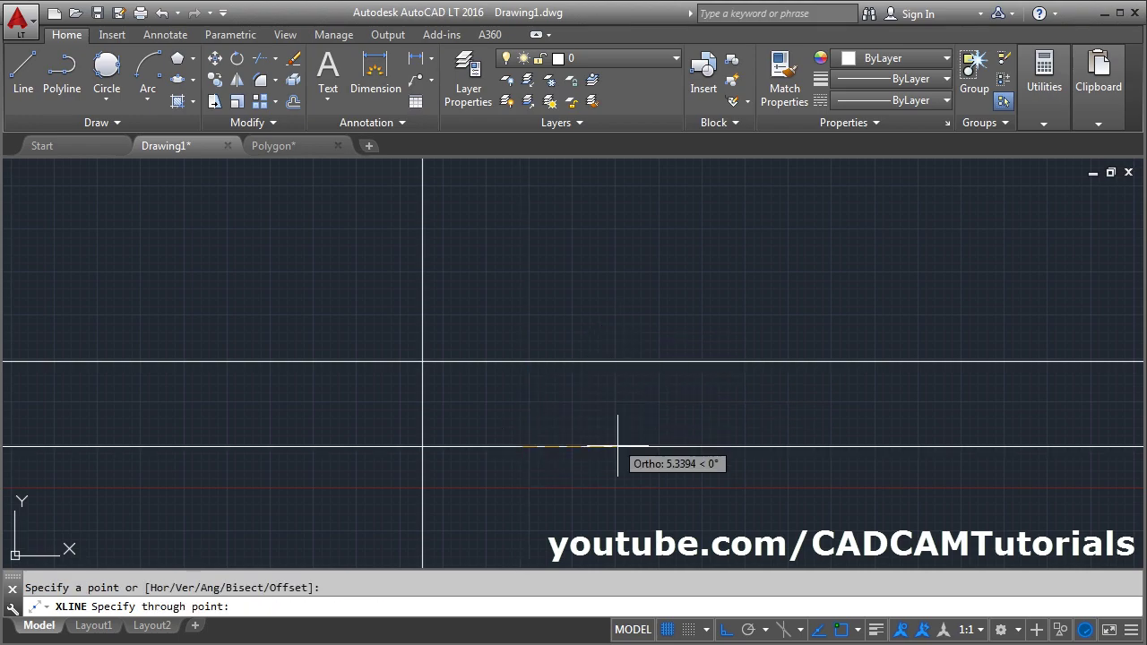
left_click(726, 629)
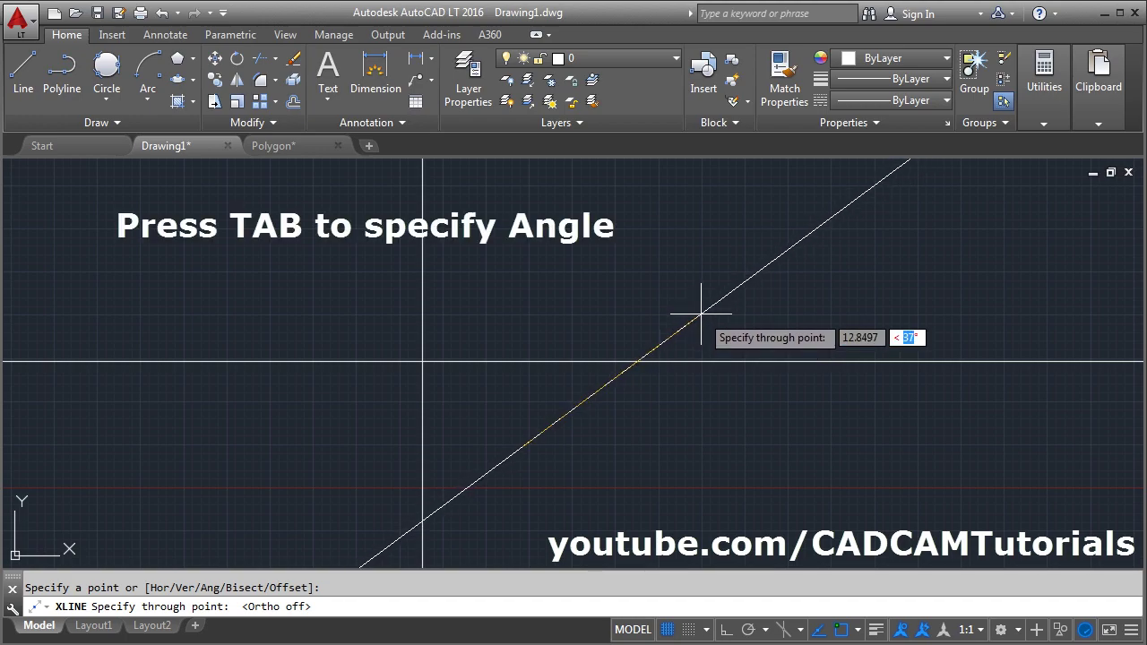
key("Return")
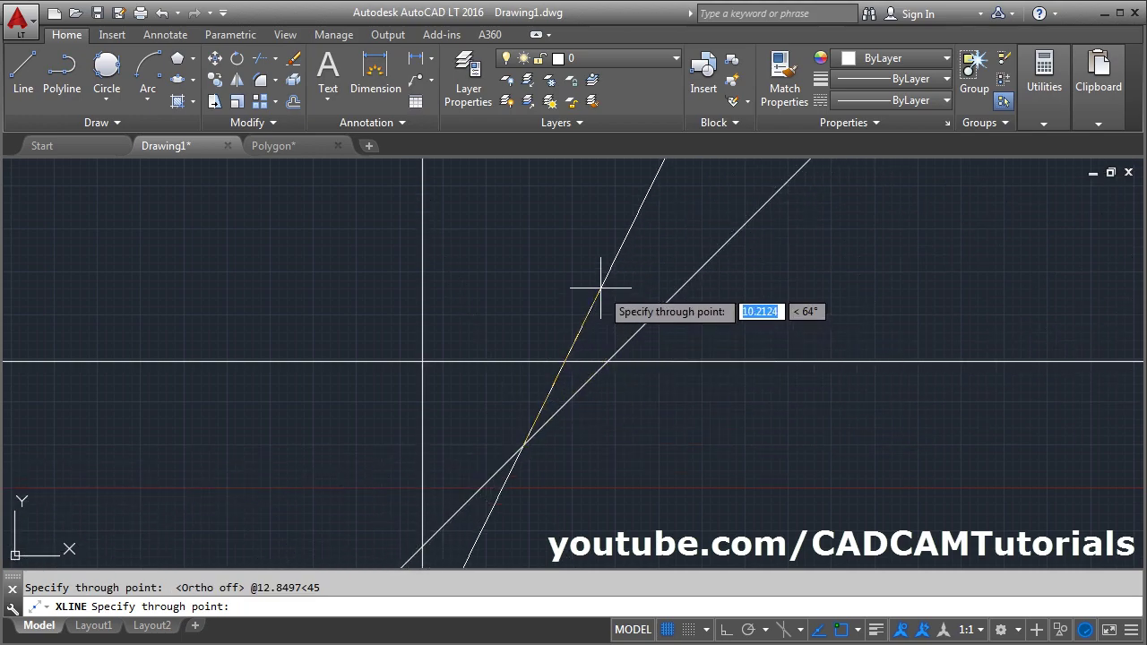
key("Return")
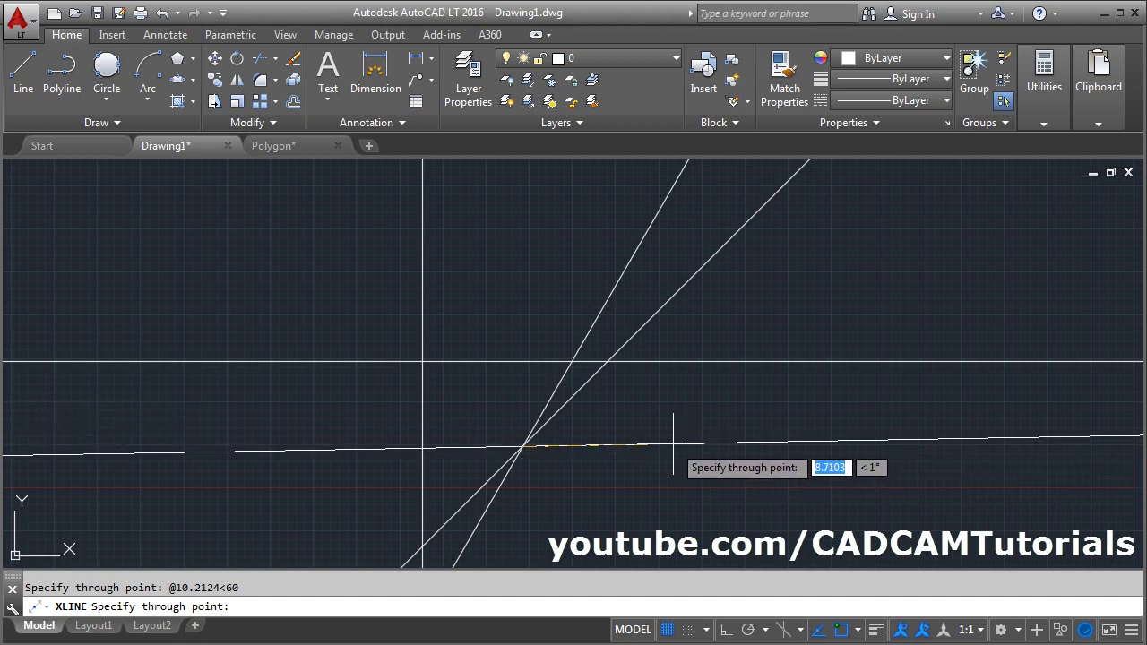
key("Escape")
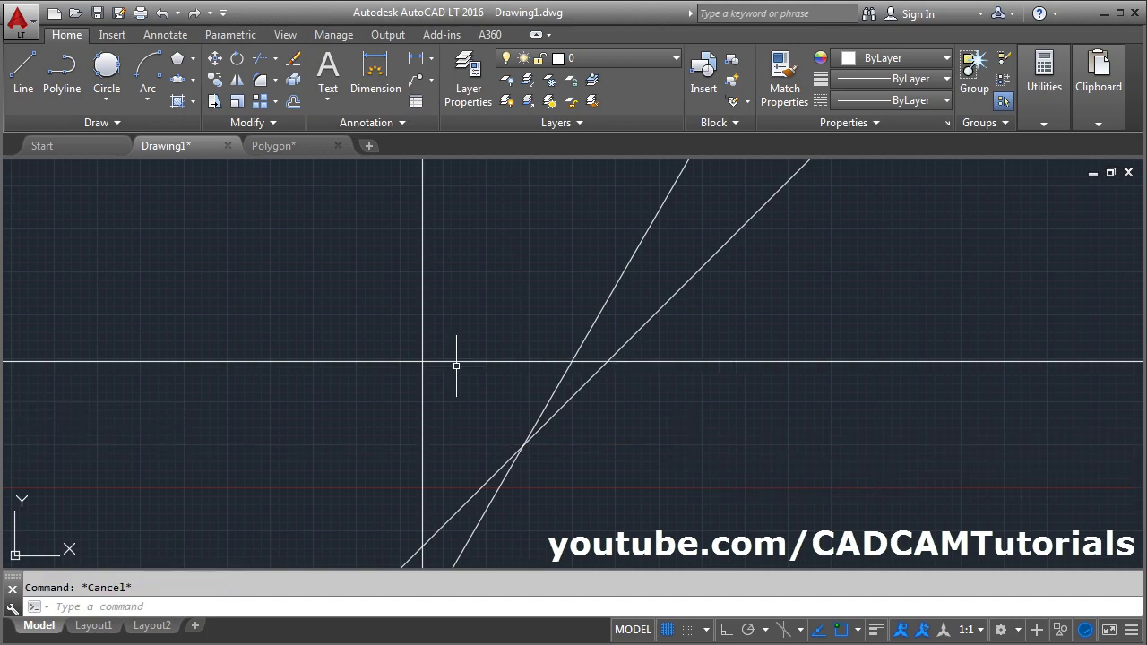
Add an offset construction line 5 units to the right of the vertical one.
left_click(116, 122)
left_click(63, 143)
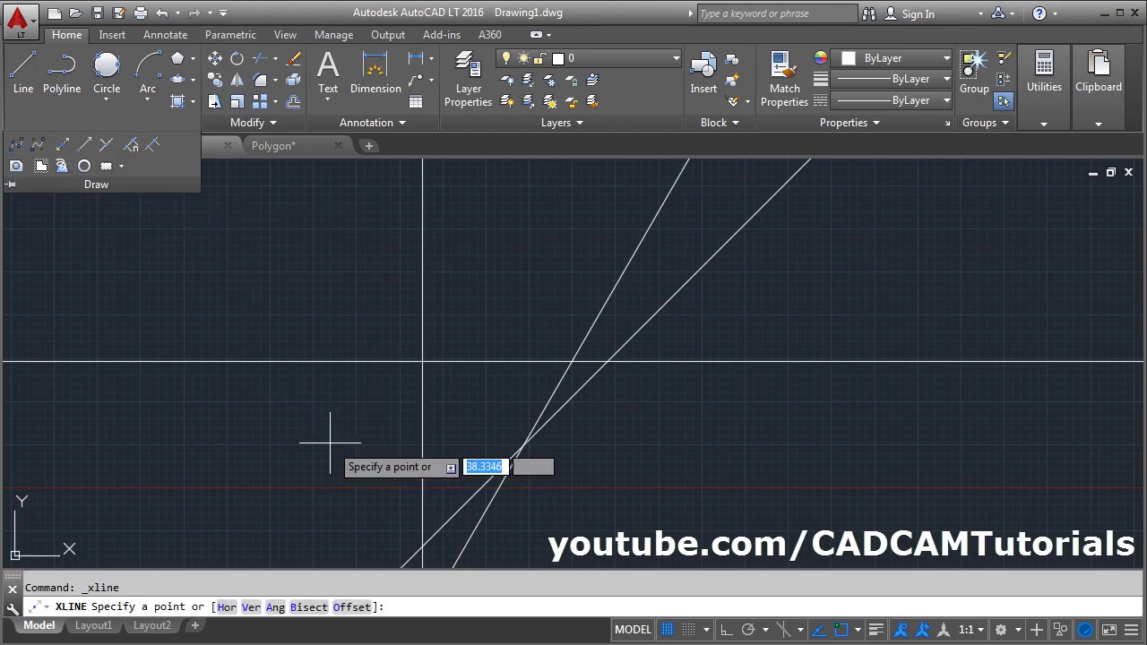
left_click(352, 608)
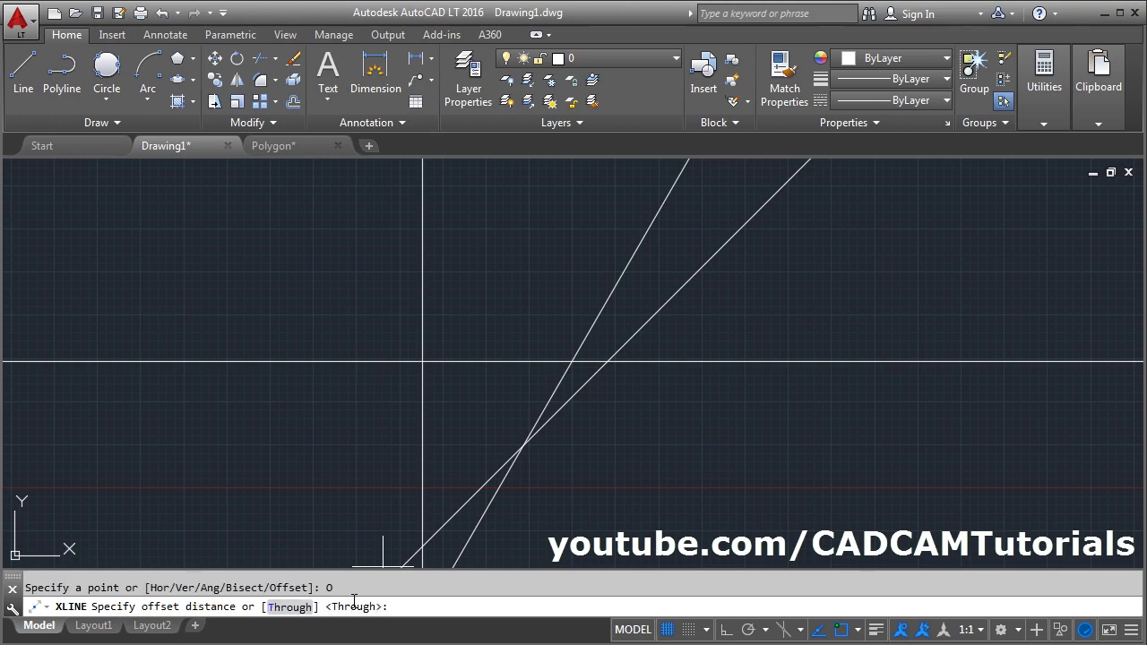
key("Return")
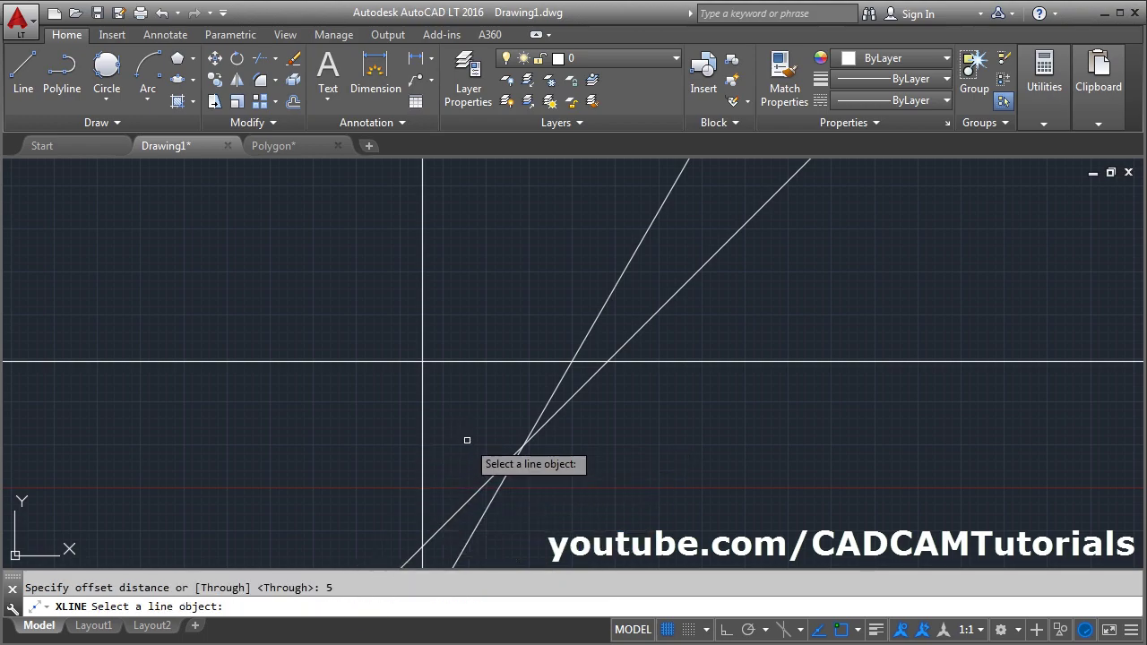
left_click(422, 436)
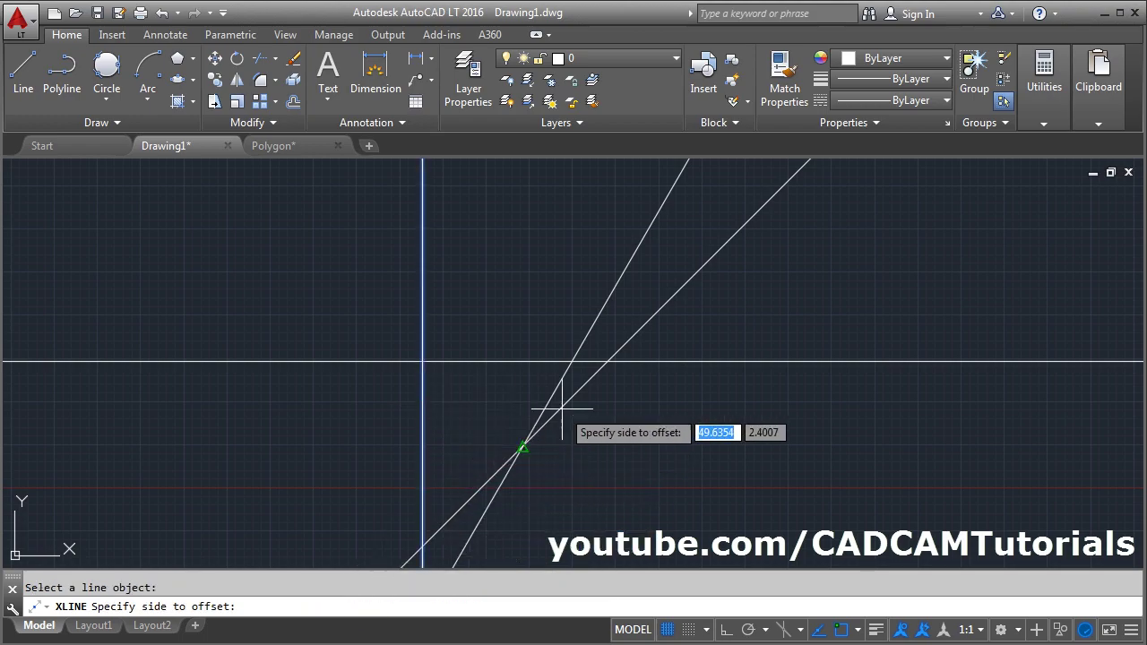
left_click(653, 412)
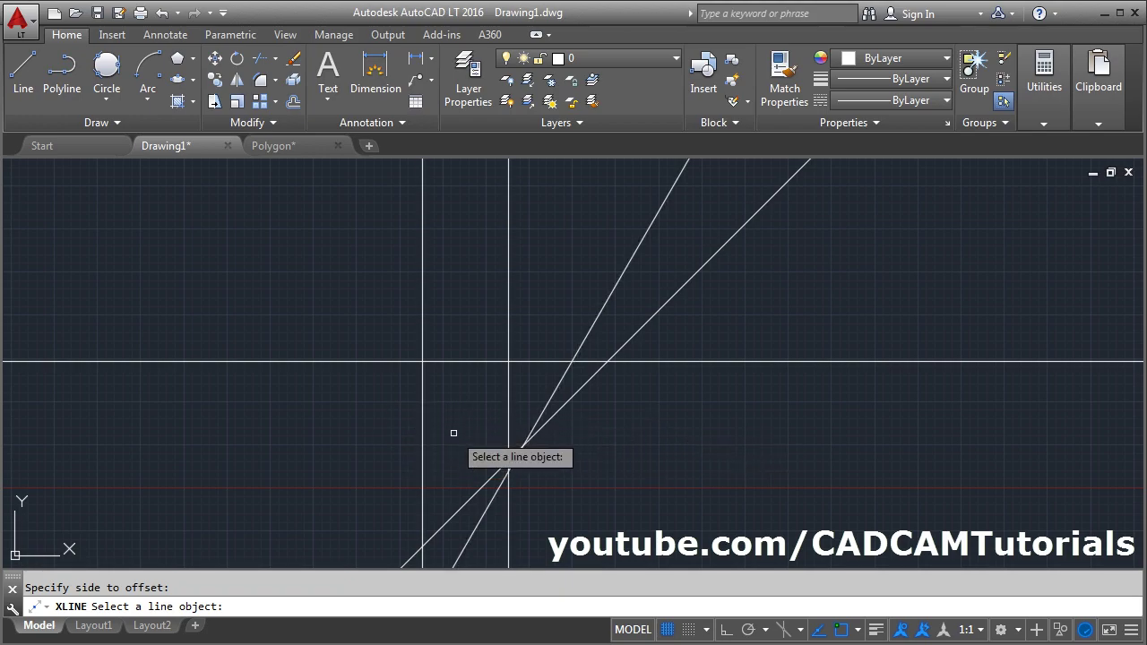
key("Escape")
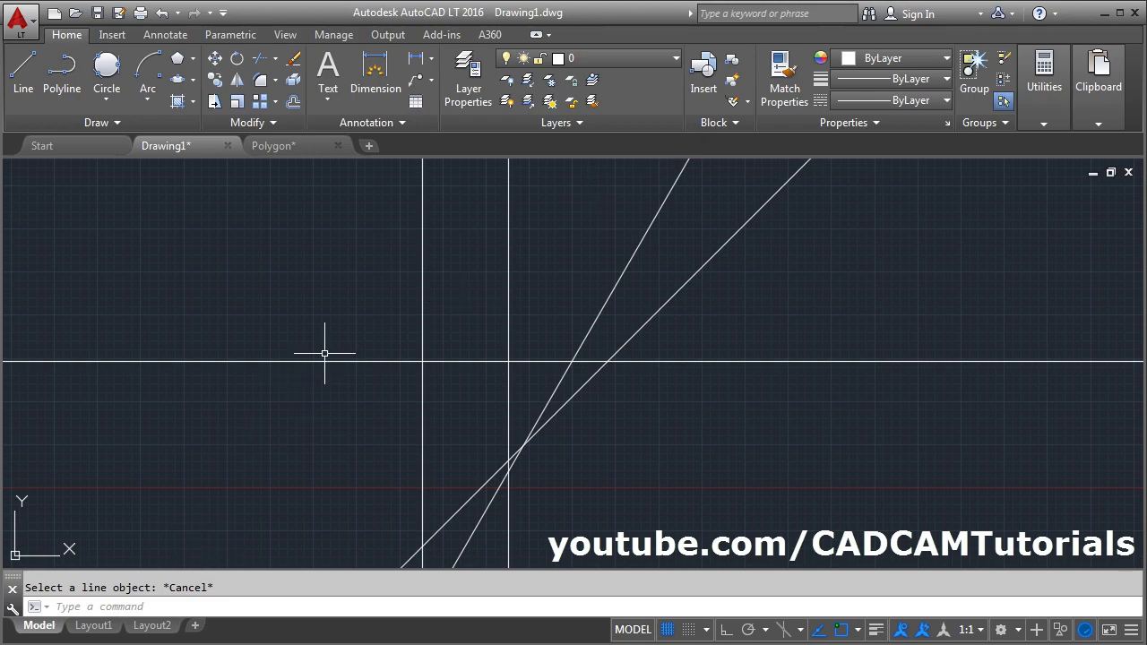
Draw a construction line bisecting the angle between the vertical and horizontal lines.
left_click(129, 122)
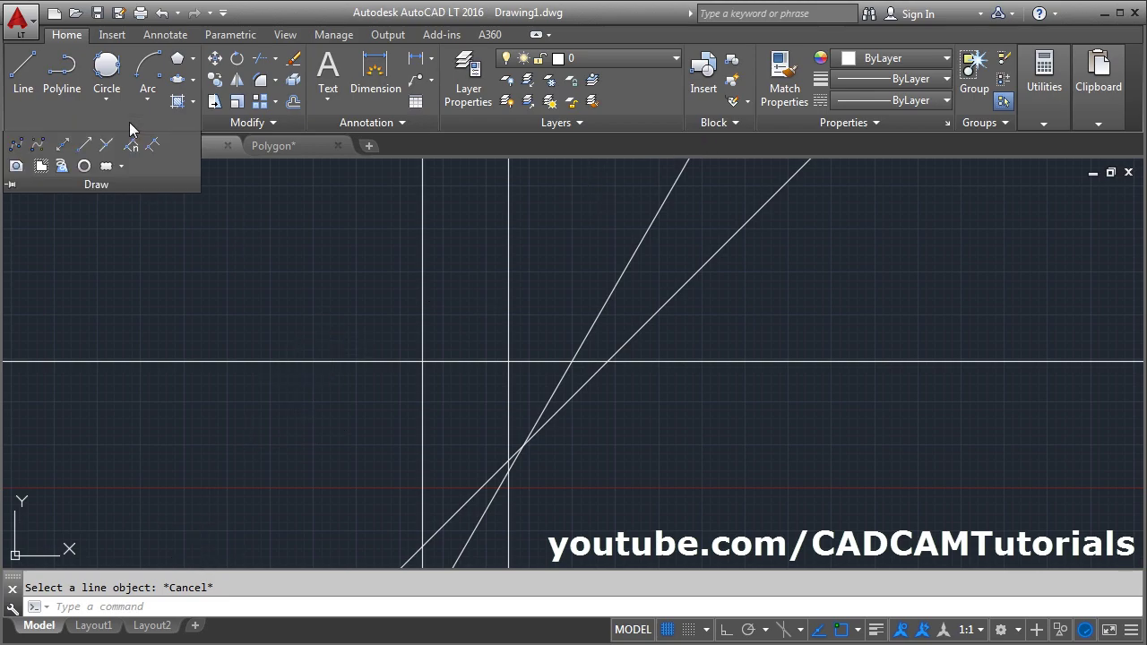
left_click(61, 148)
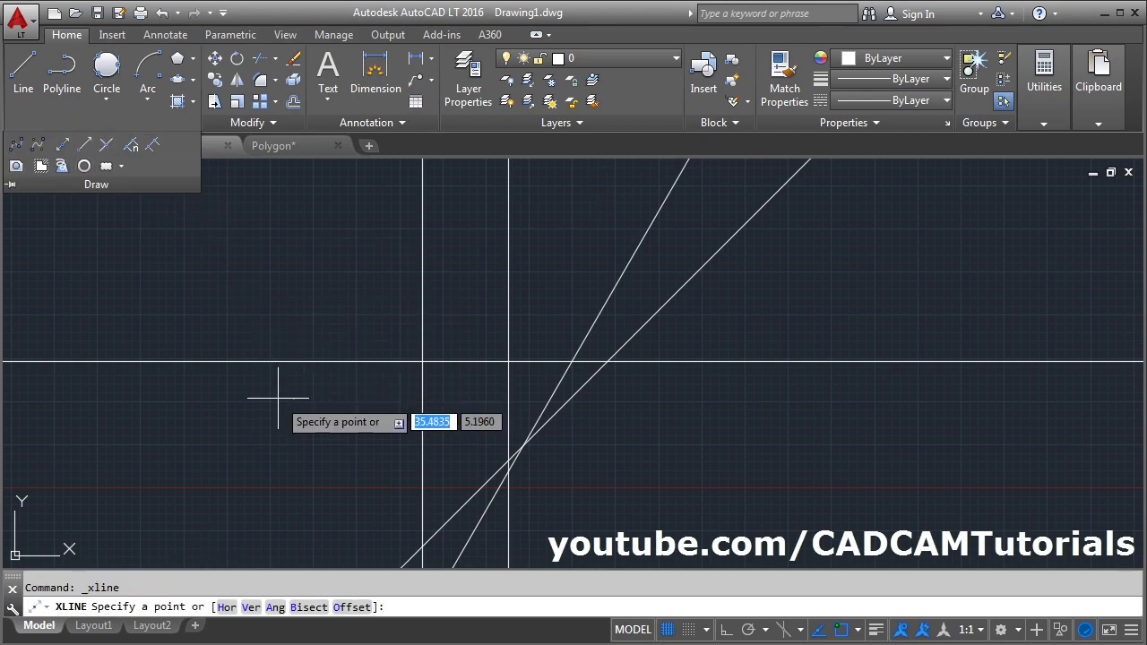
left_click(309, 608)
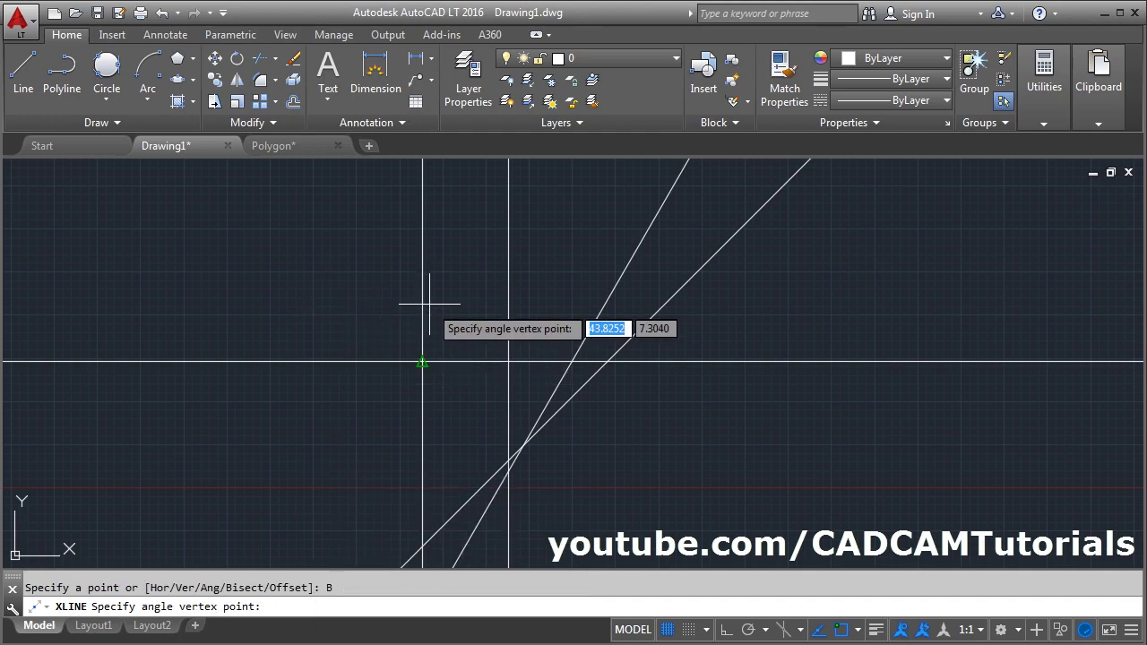
left_click(422, 363)
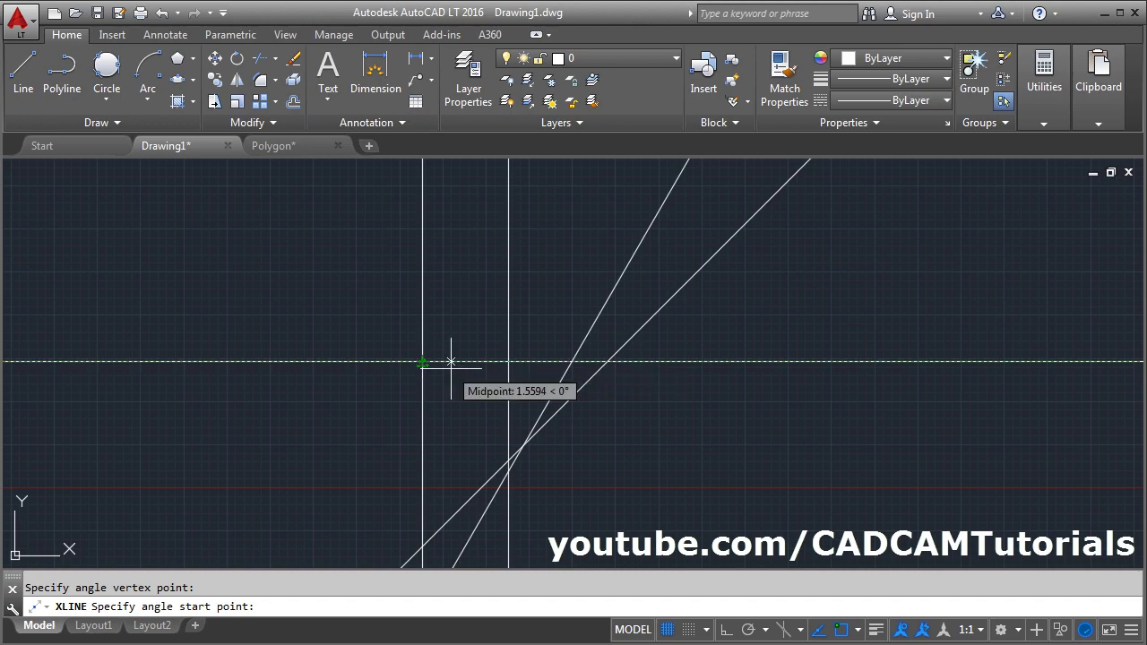
left_click(422, 243)
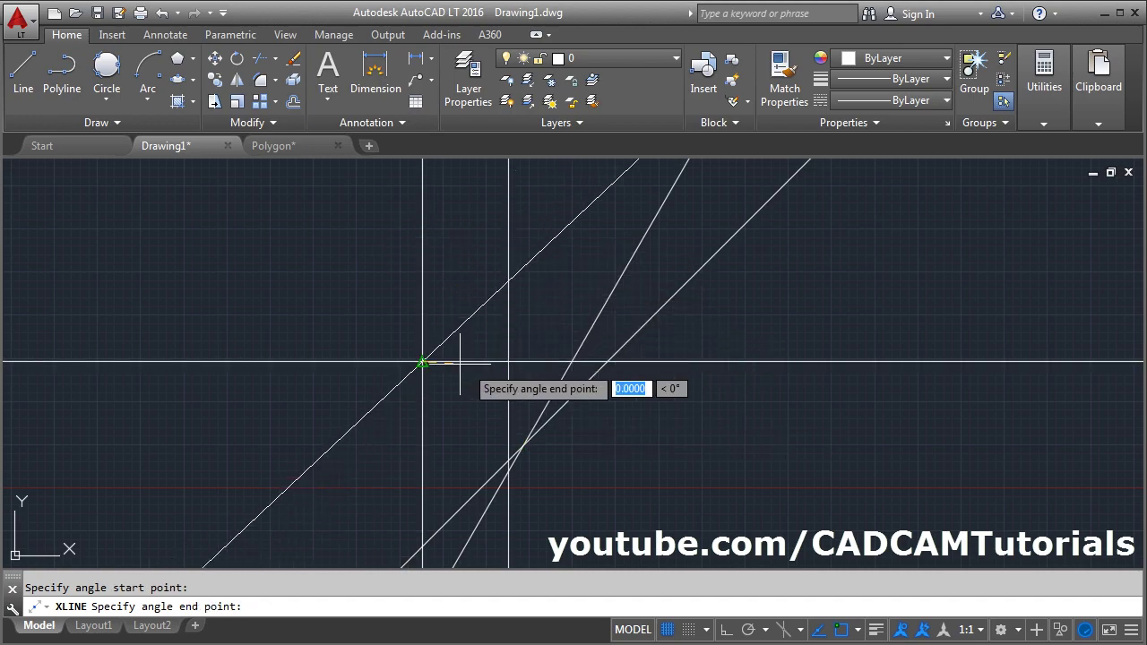
left_click(572, 361)
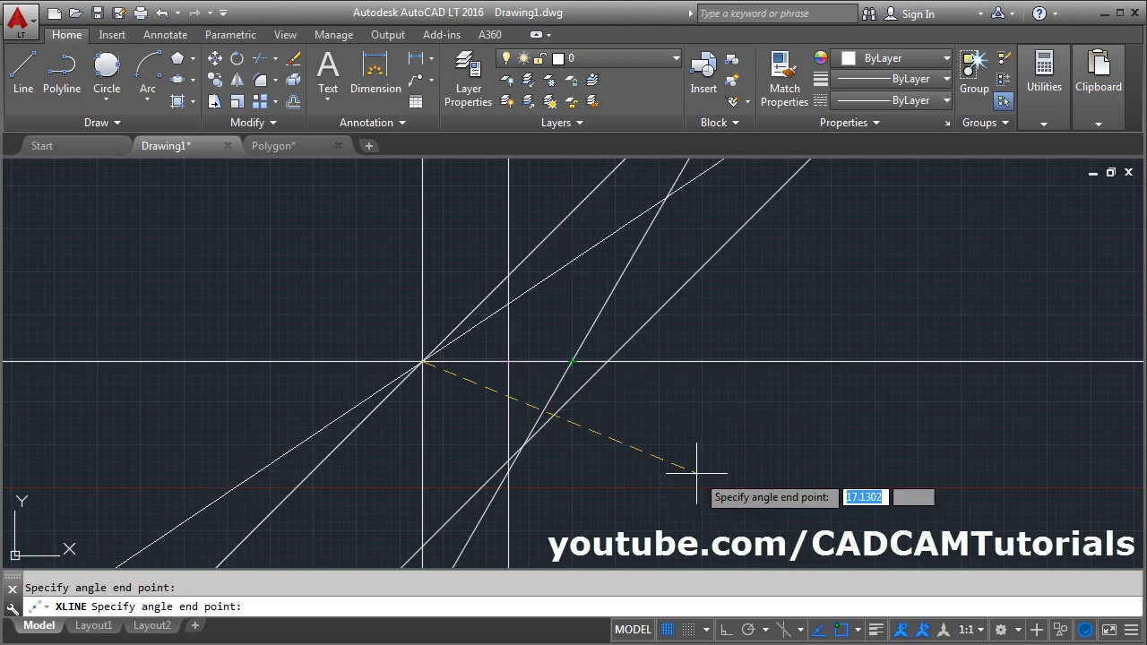
key("Return")
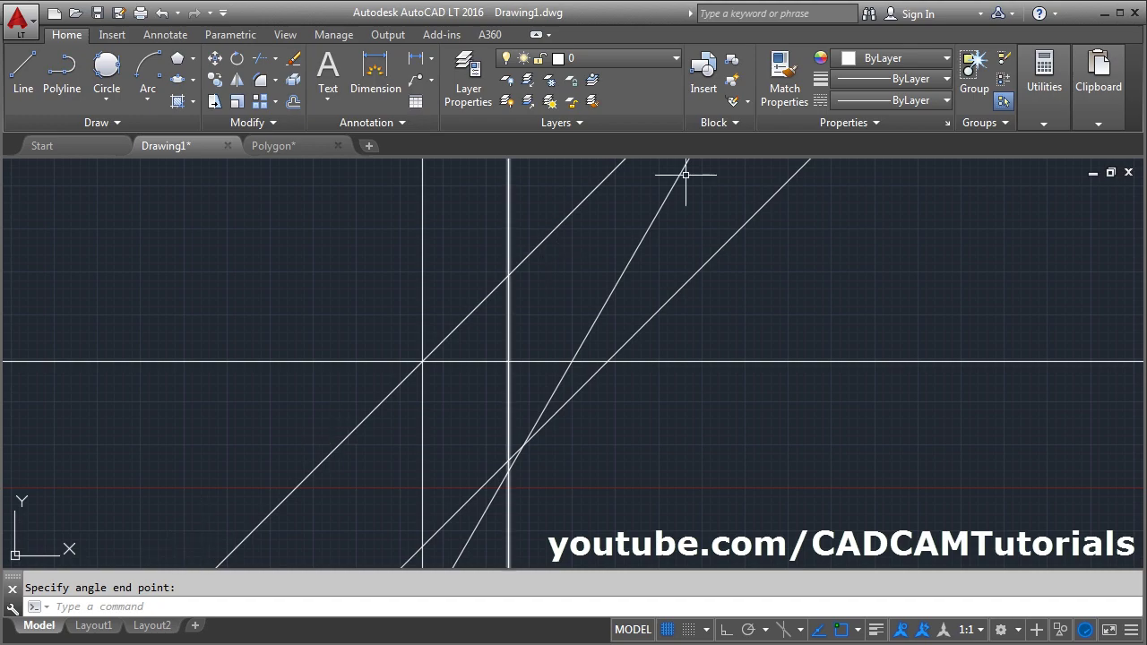
Erase all the construction lines with a crossing window.
type("e")
key("Return")
left_click(609, 456)
left_click(302, 261)
key("Return")
left_click(124, 122)
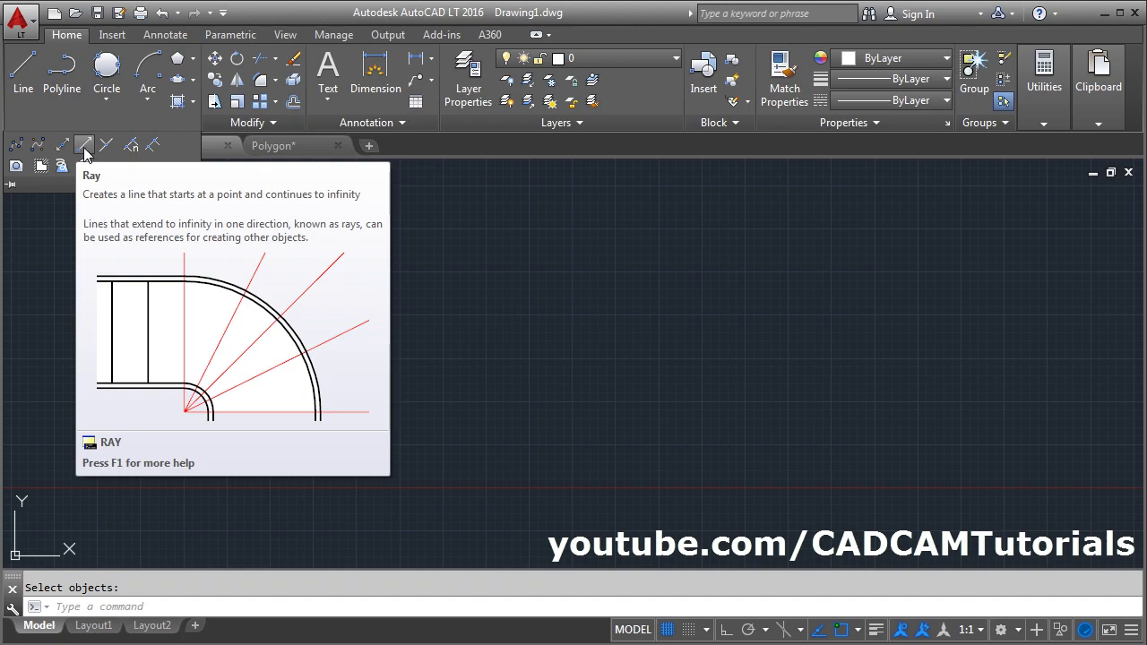
left_click(84, 146)
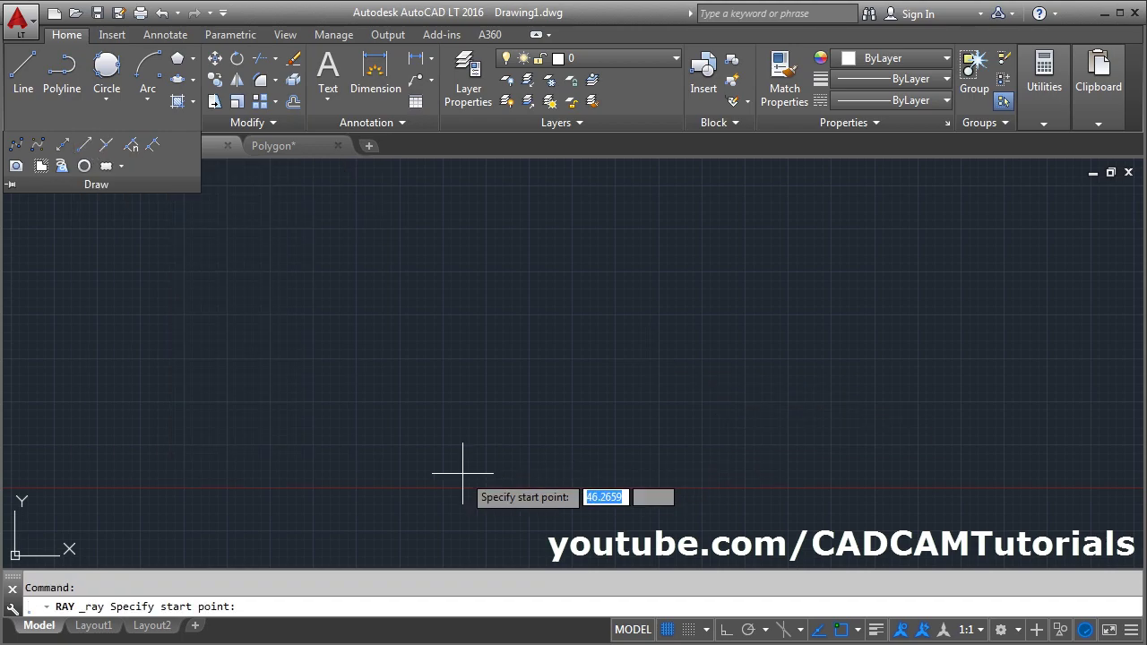
left_click(400, 465)
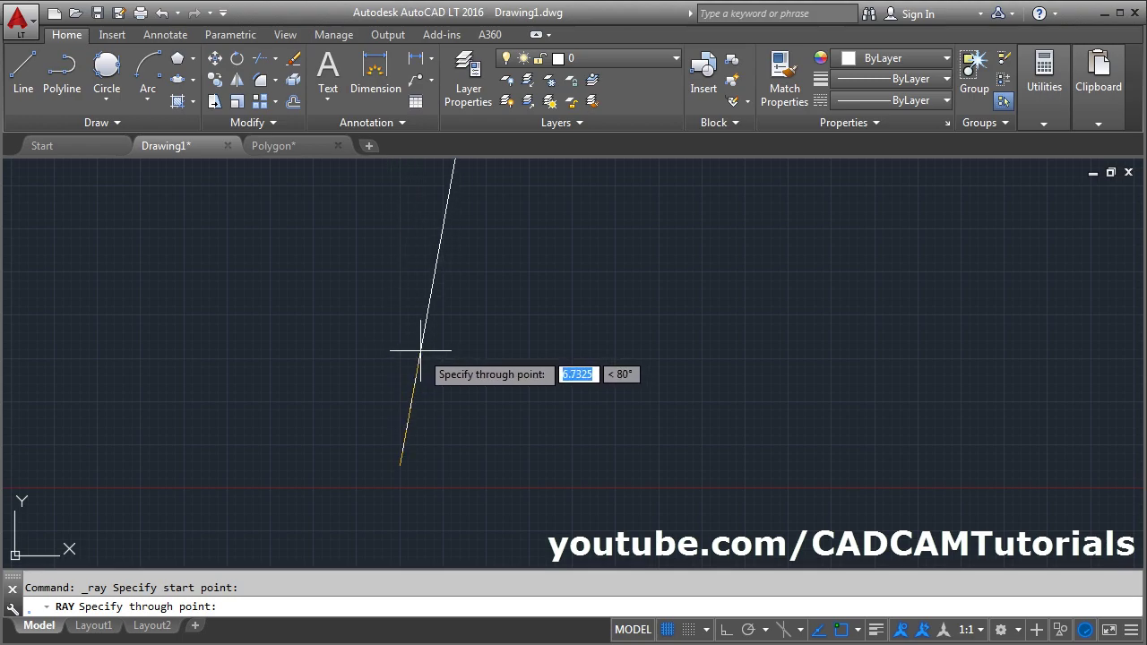
left_click(726, 630)
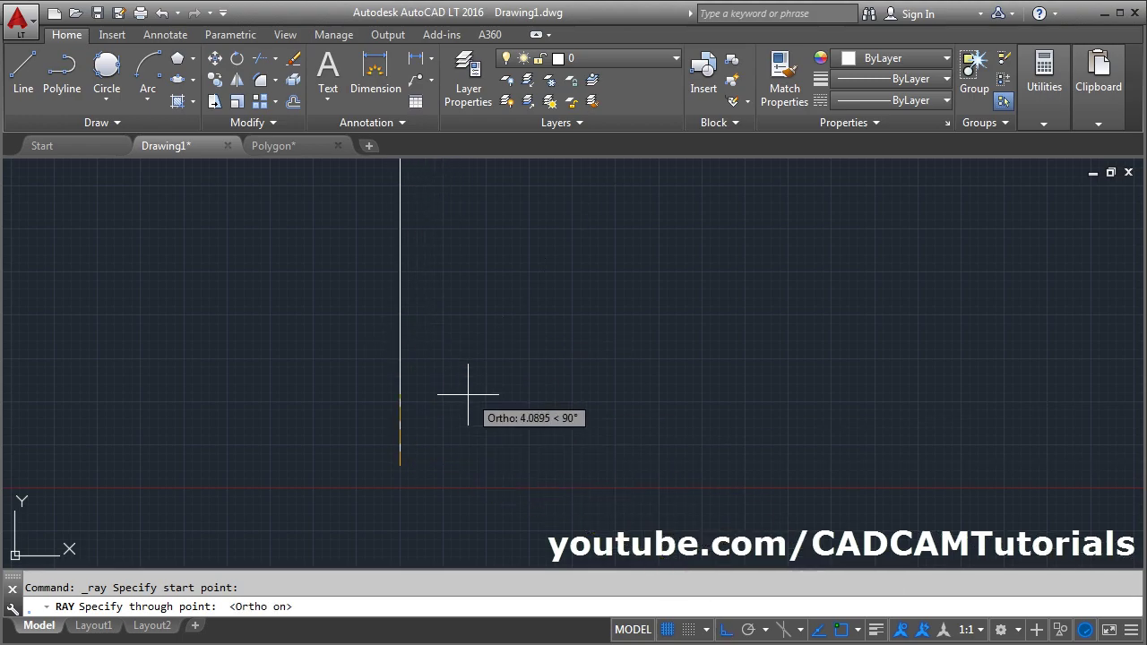
left_click(602, 465)
left_click(400, 329)
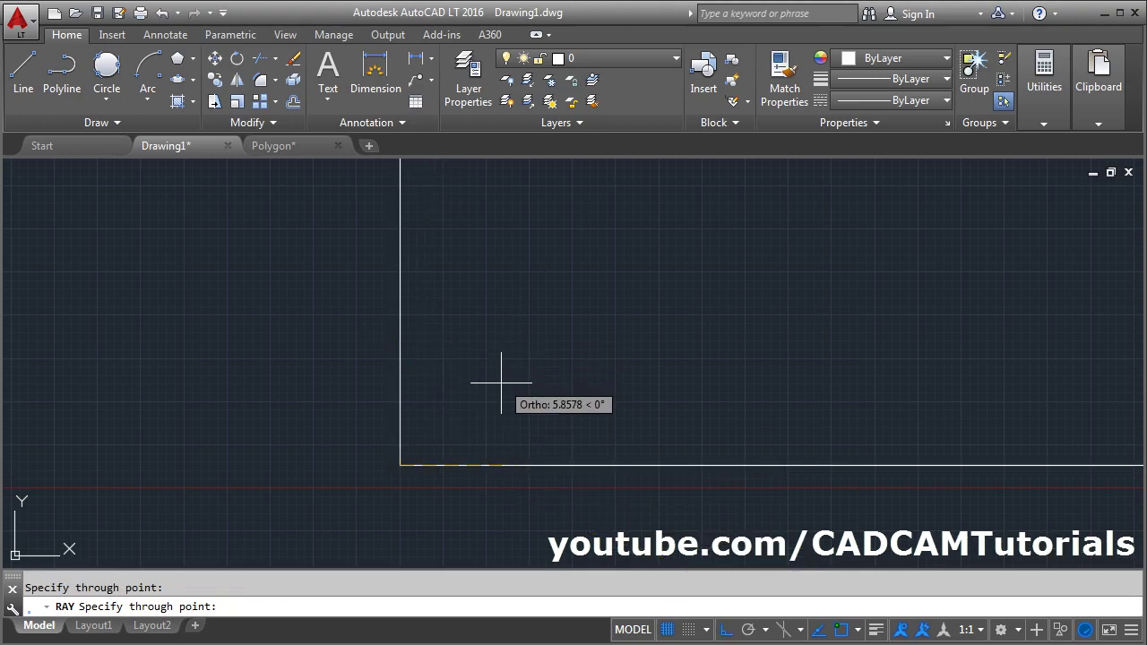
key("Return")
type("e")
key("Return")
left_click(438, 438)
left_click(329, 538)
key("Return")
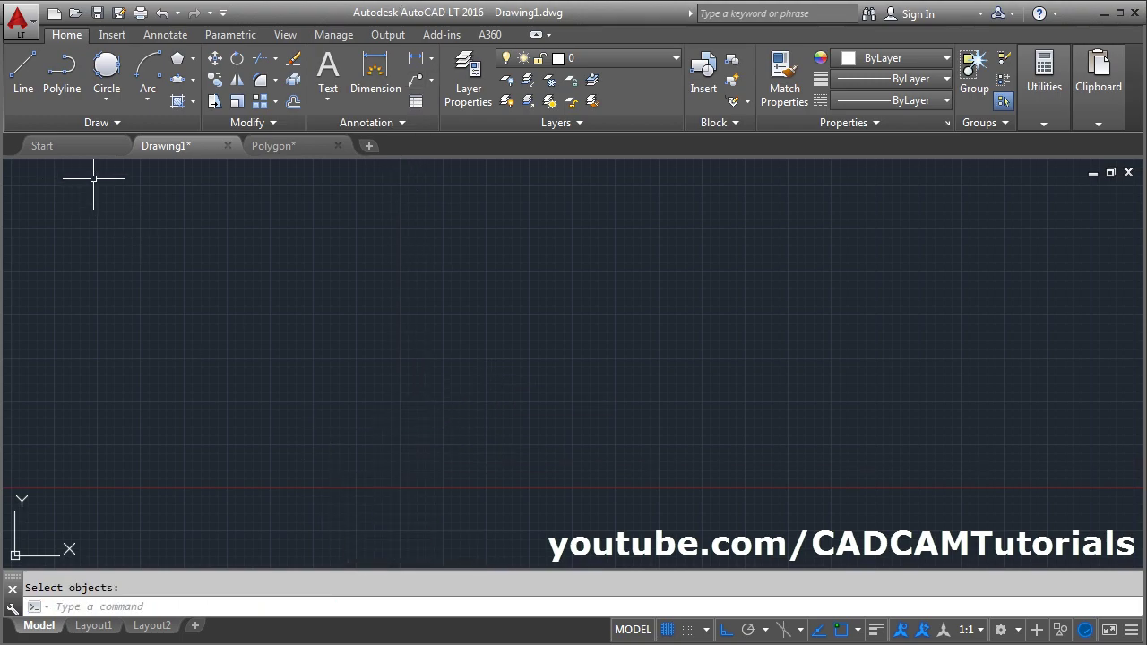
Place seven scattered points with the Multiple Points tool.
left_click(117, 123)
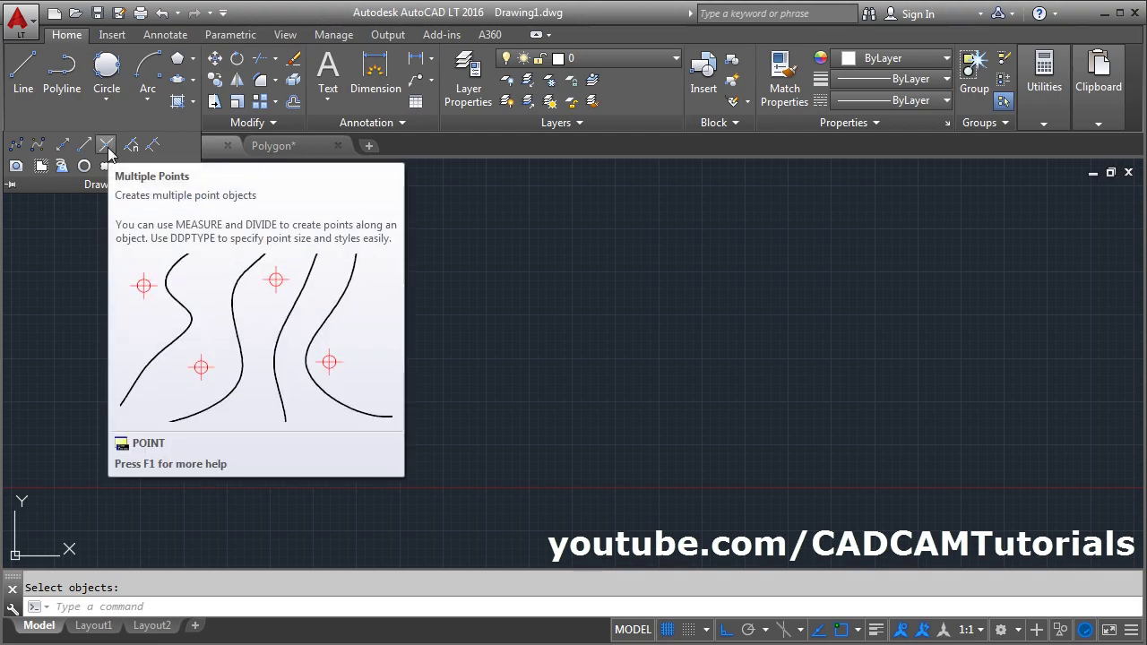
left_click(106, 146)
left_click(284, 391)
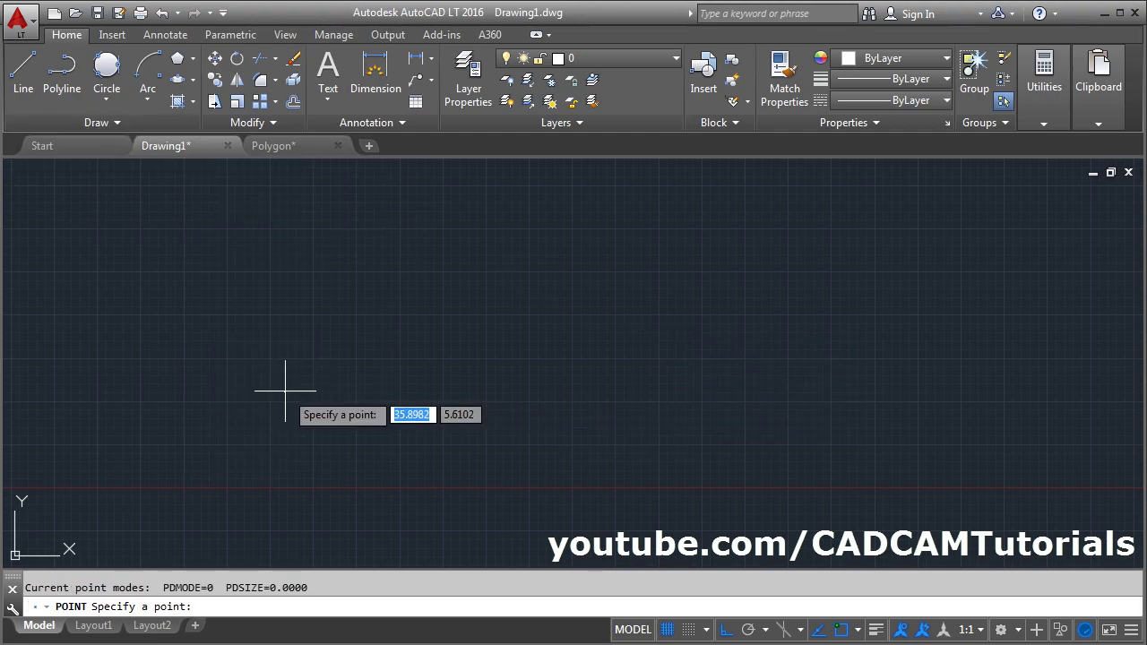
left_click(371, 287)
left_click(562, 224)
left_click(734, 270)
left_click(615, 362)
left_click(484, 465)
left_click(335, 511)
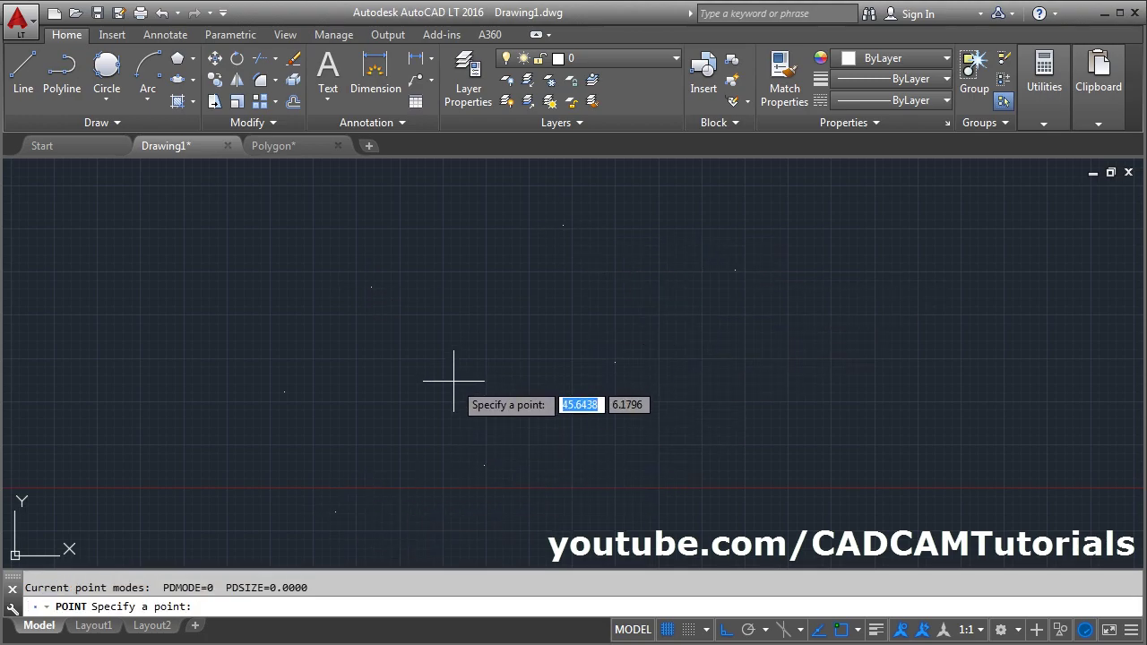
key("Escape")
key("Escape")
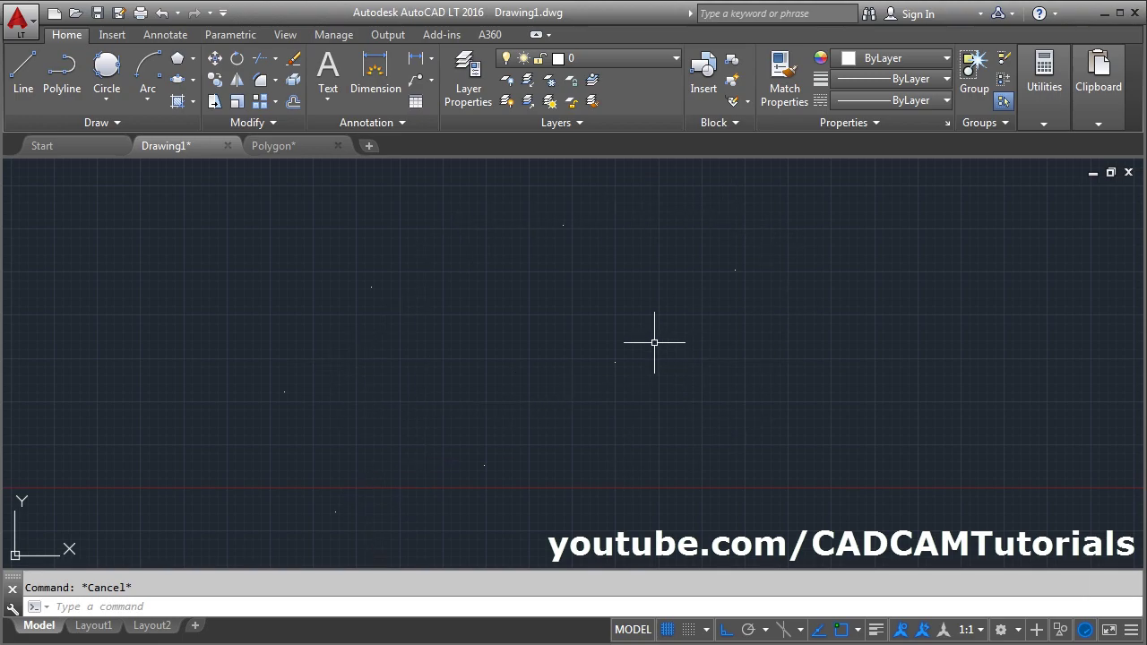
left_click(1045, 122)
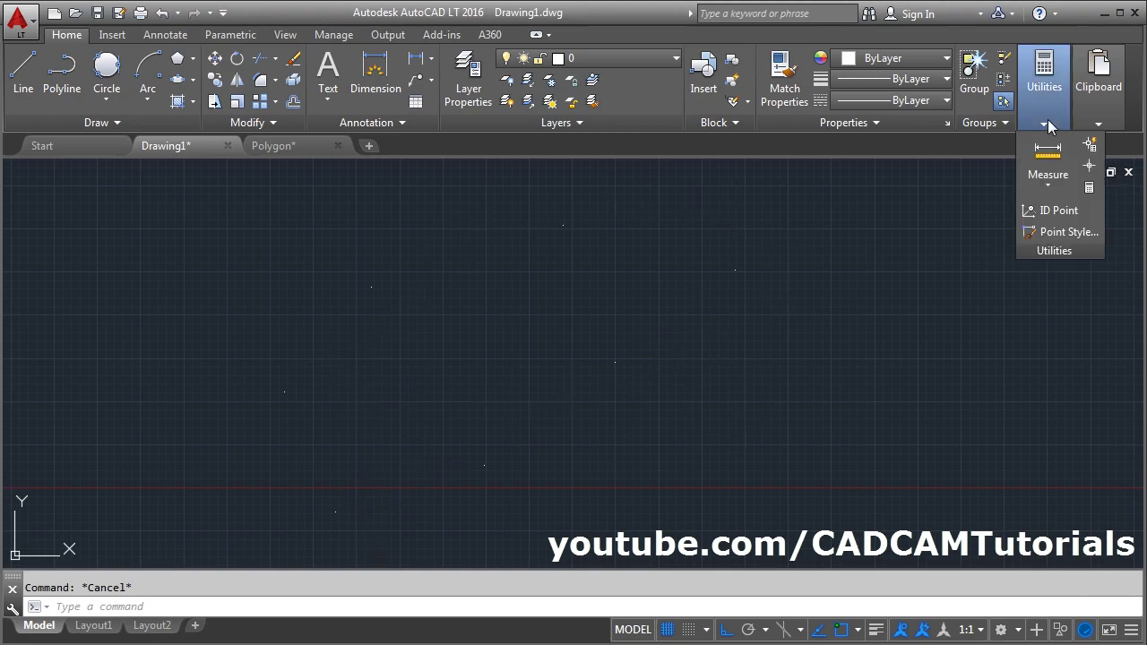
Set the point style to the circled cross inside a square.
left_click(1060, 233)
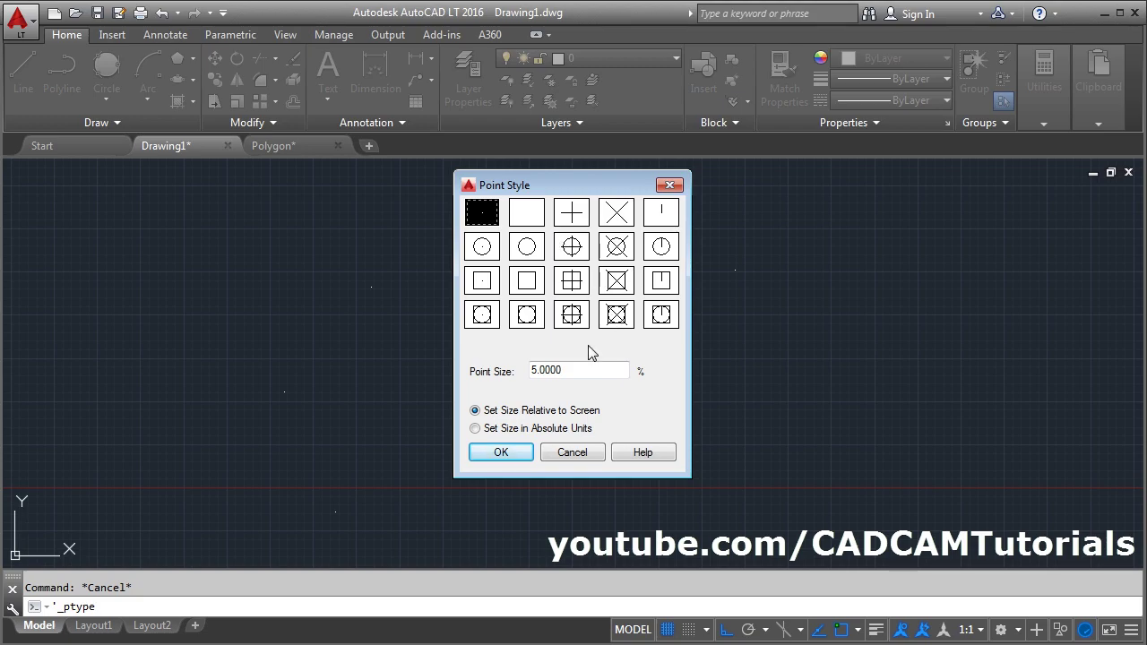
left_click(571, 315)
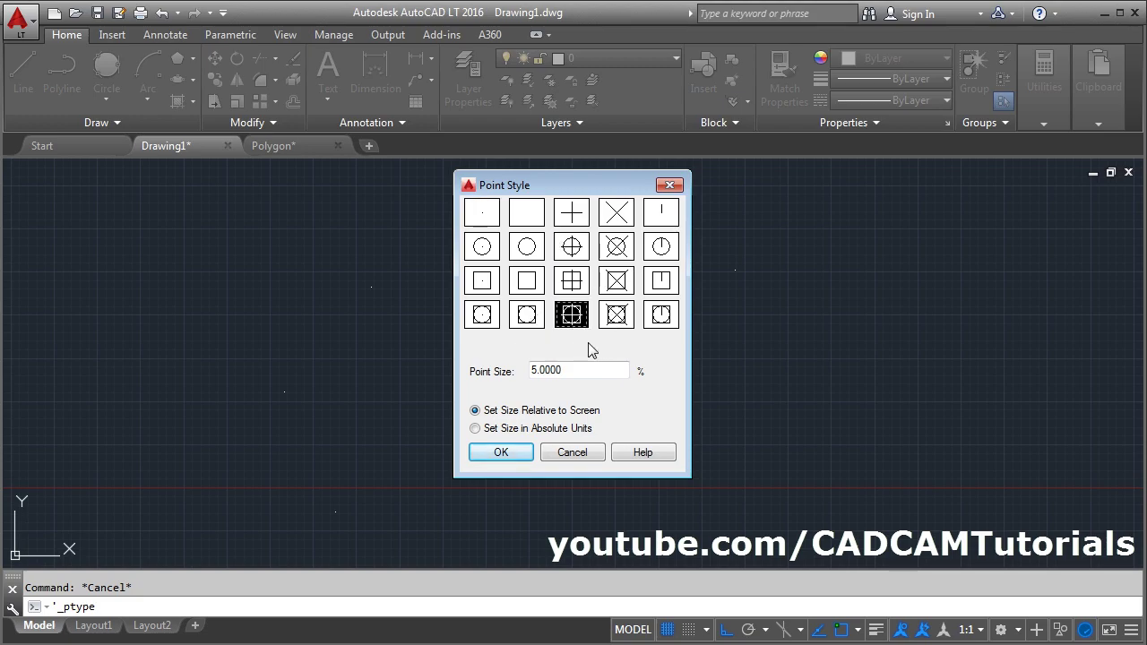
left_click(500, 453)
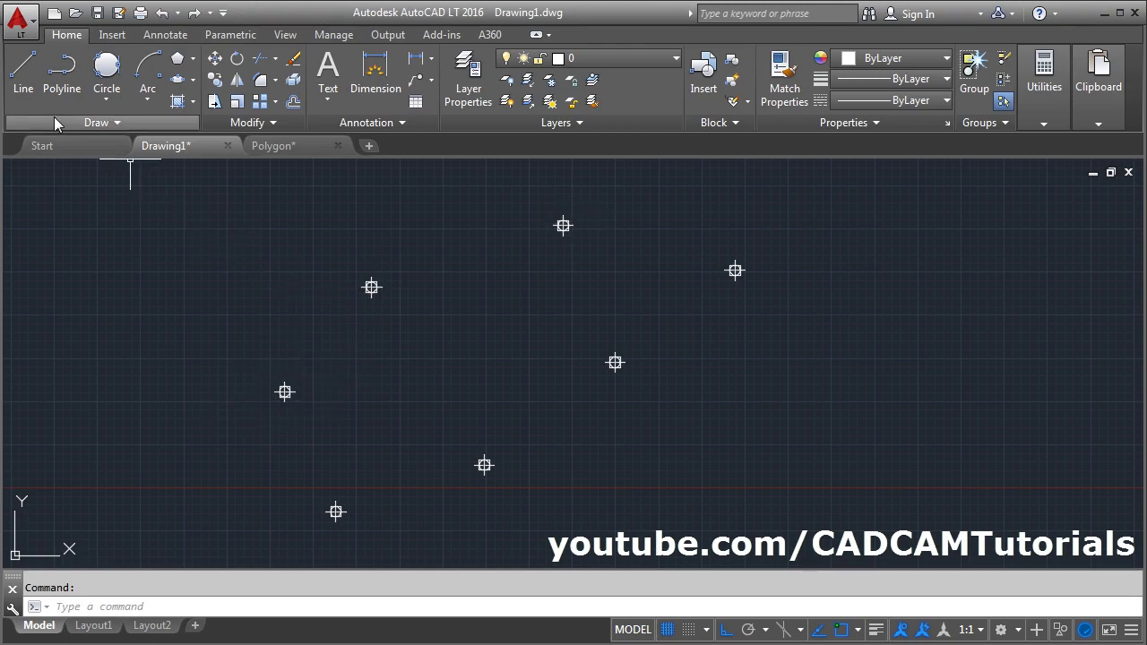
Draw a two-segment line from the left point through the upper-left point to the top point, Node-snapped.
left_click(23, 70)
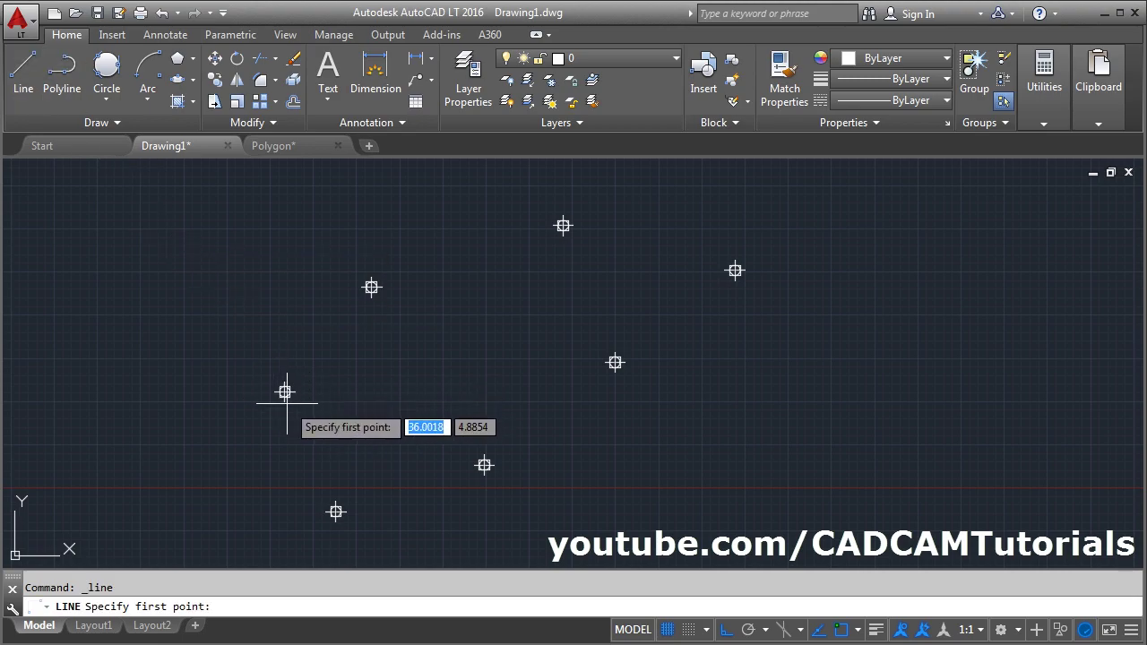
middle_click(429, 307)
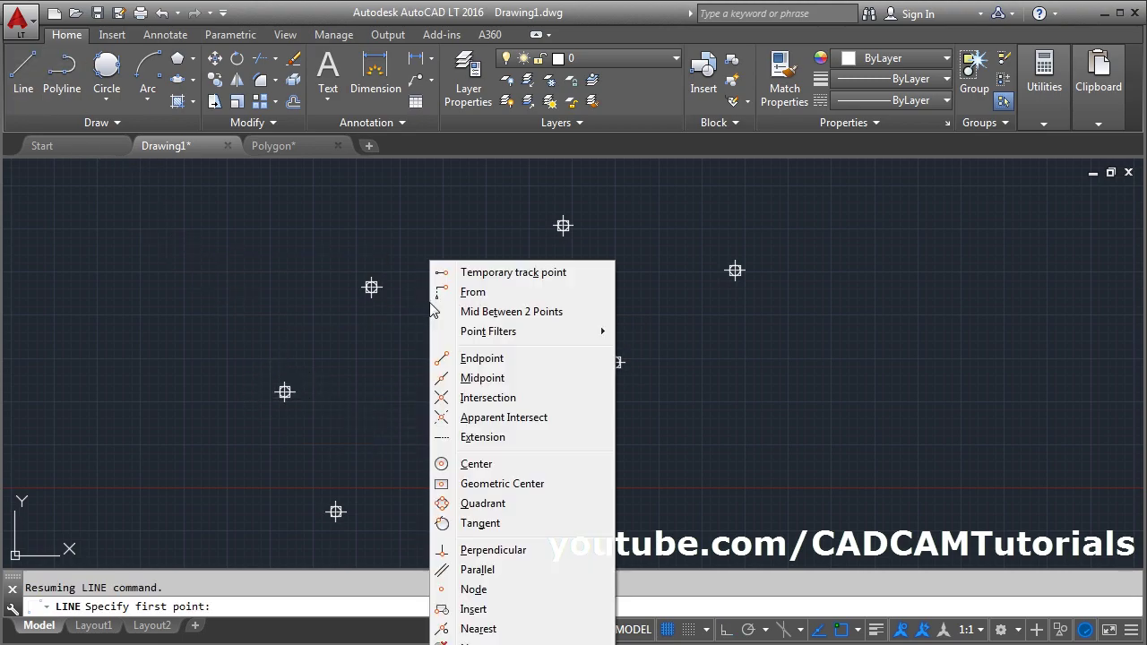
left_click(498, 592)
left_click(497, 591)
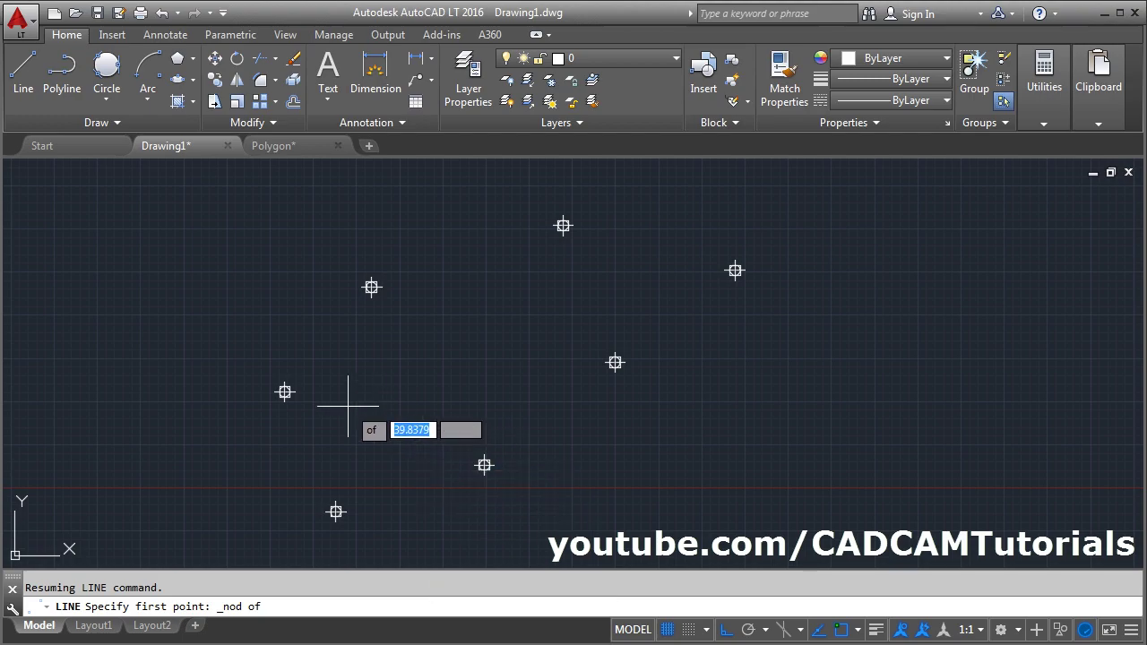
left_click(284, 391)
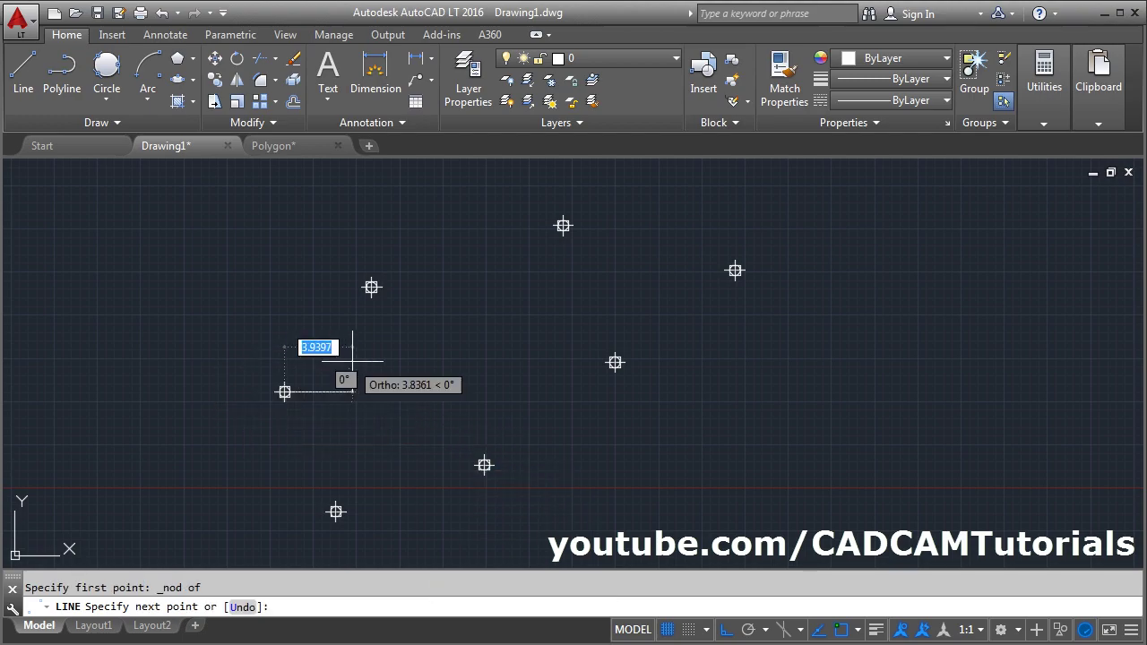
right_click(448, 234, "shift")
left_click(494, 566)
left_click(371, 289)
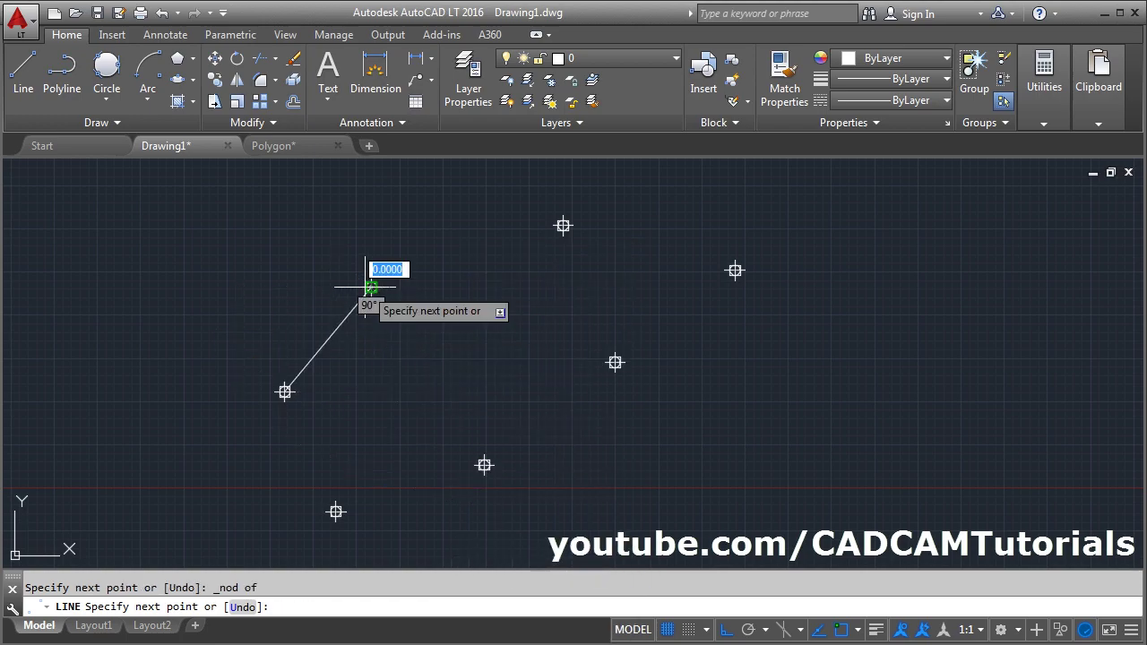
right_click(511, 321, "shift")
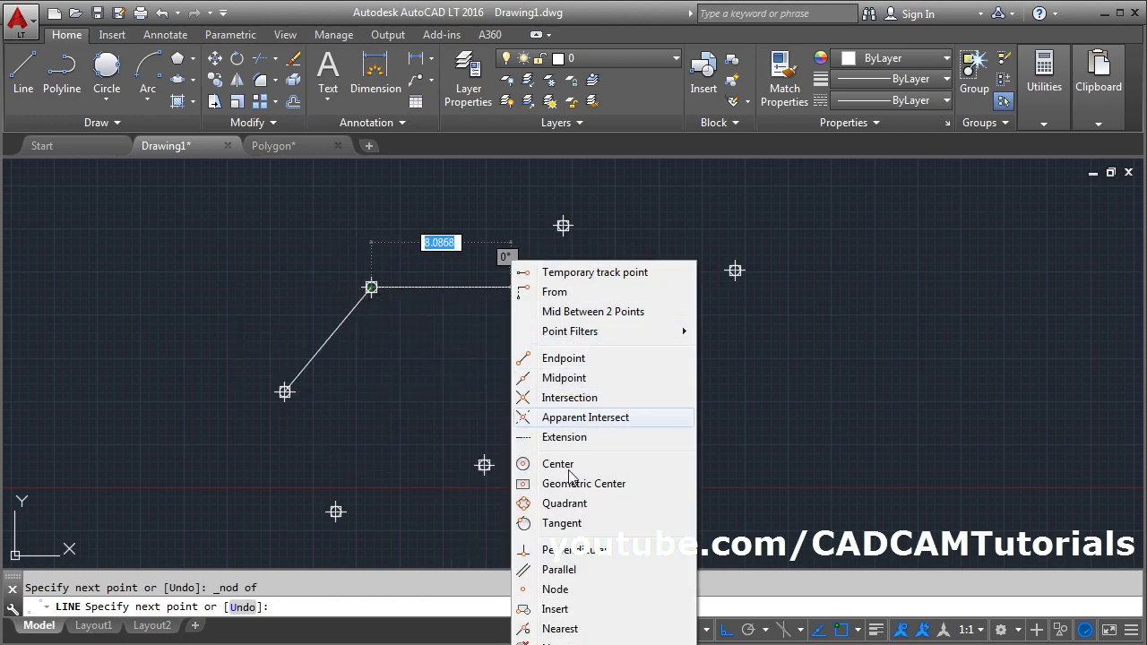
left_click(551, 588)
left_click(562, 224)
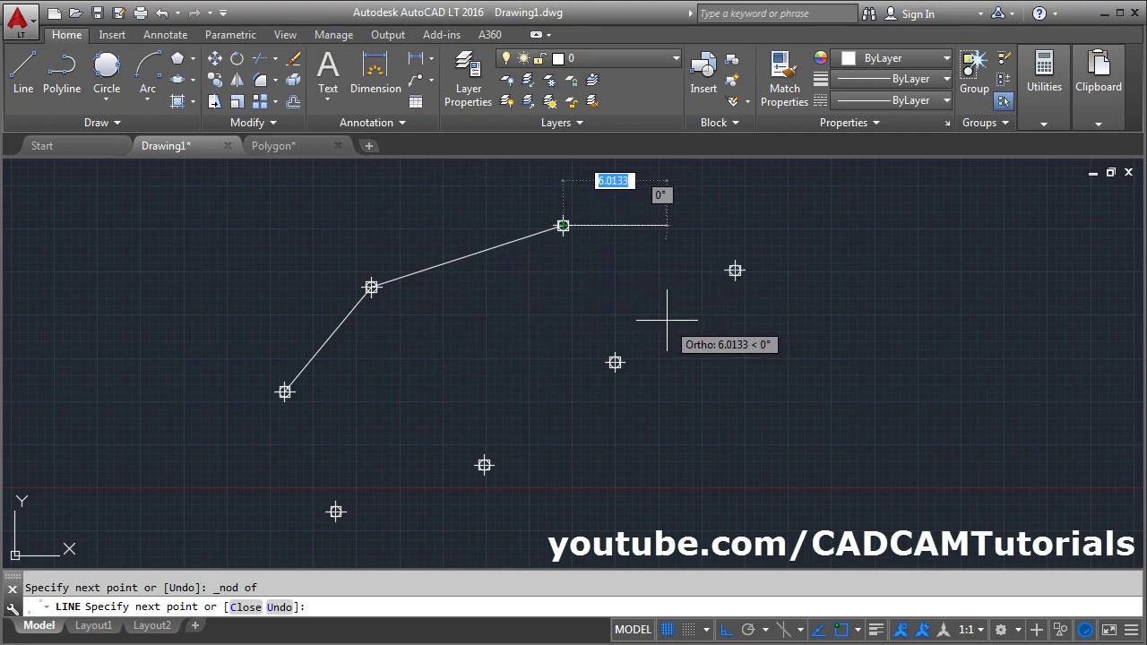
key("Return")
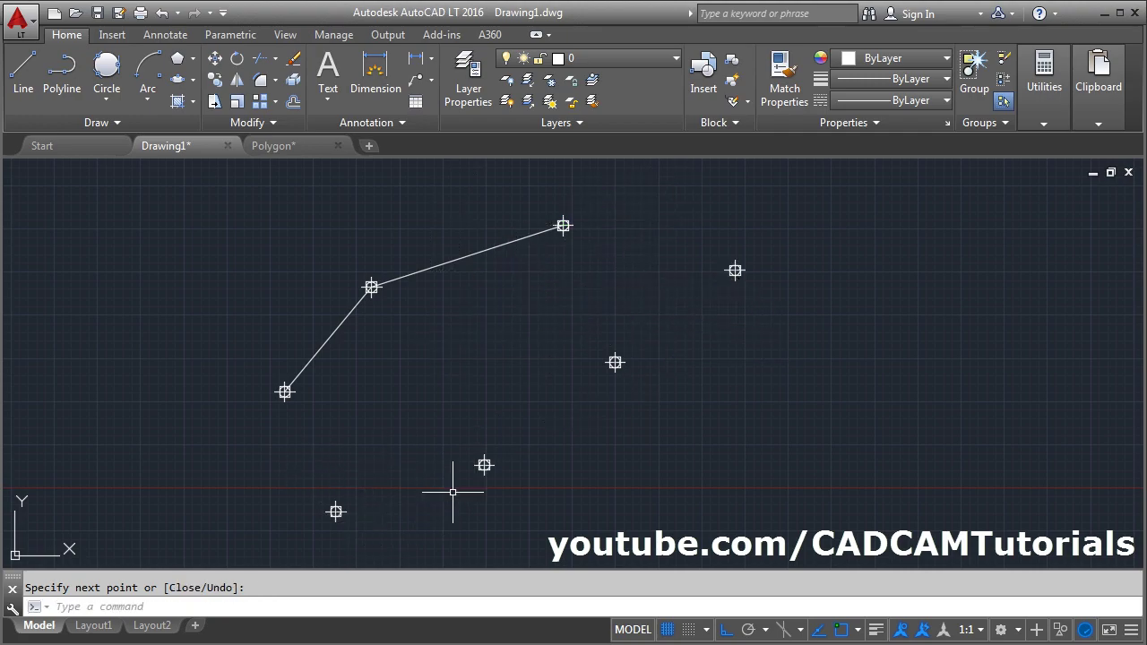